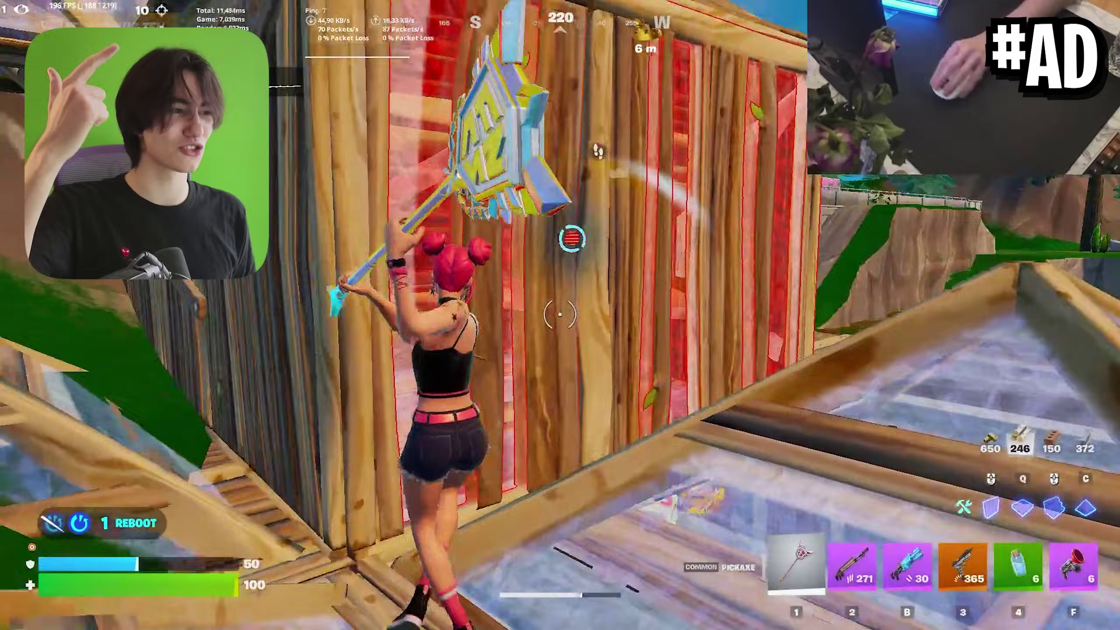
click(559, 314)
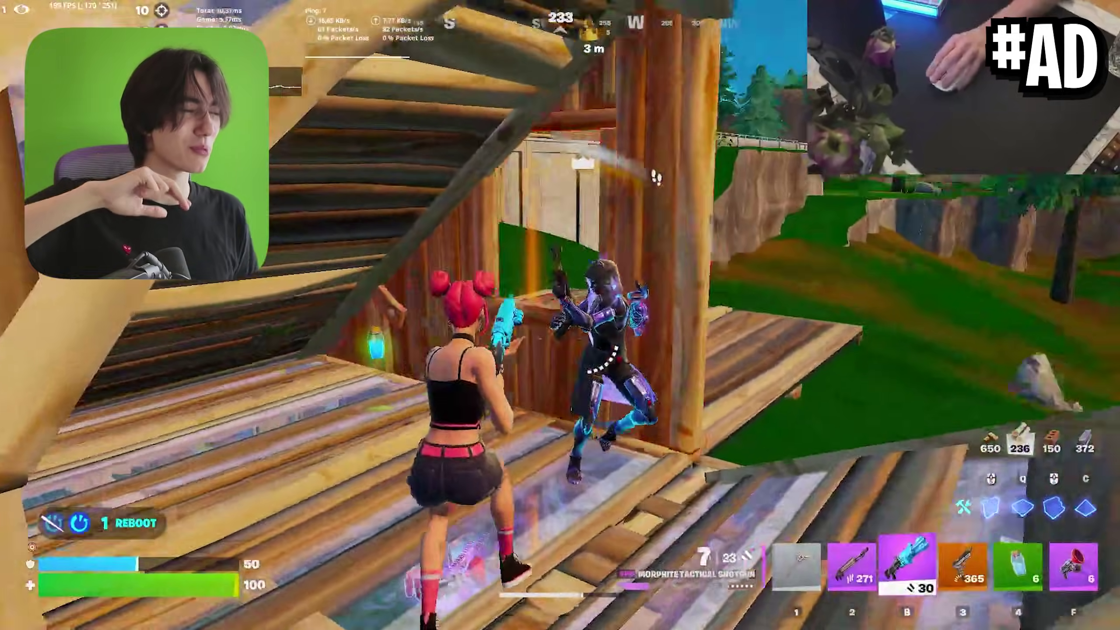
click(560, 314)
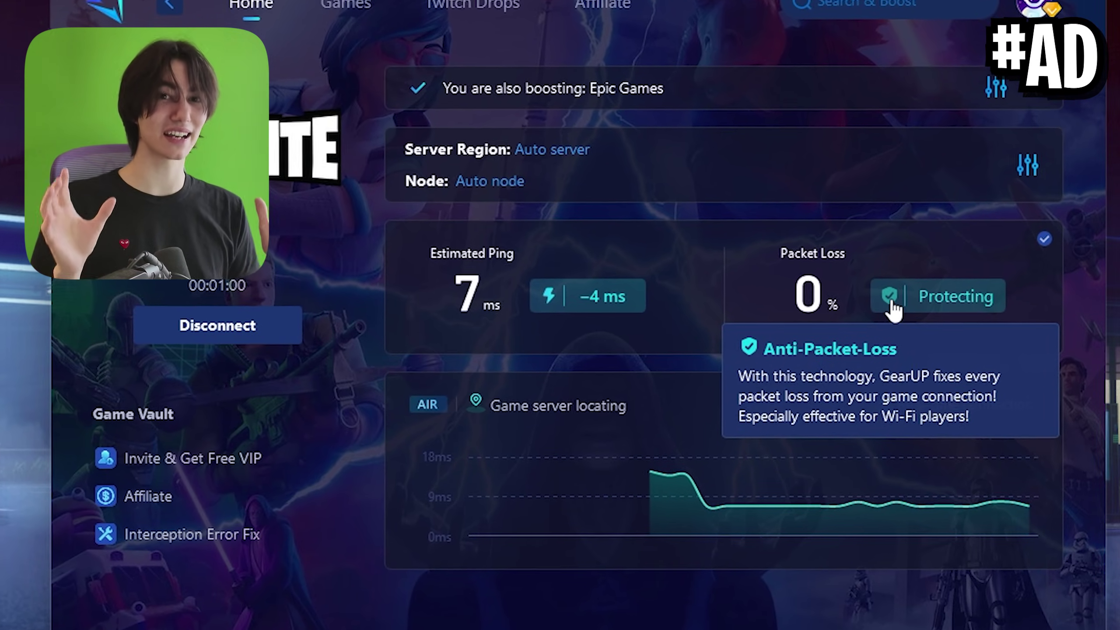
mouse_move(939, 316)
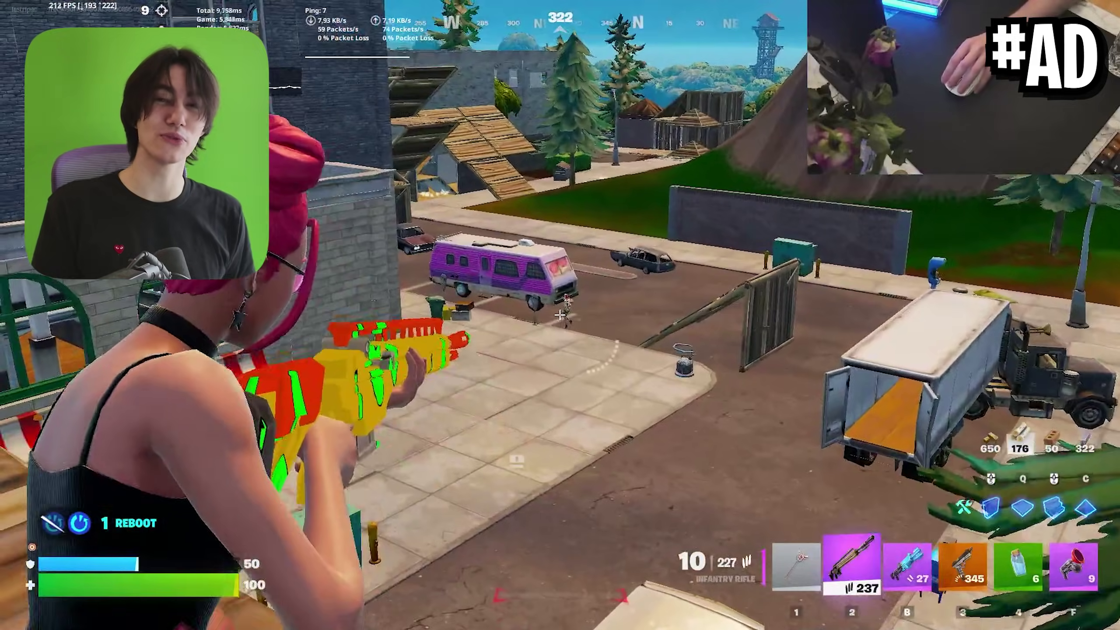
click(560, 314)
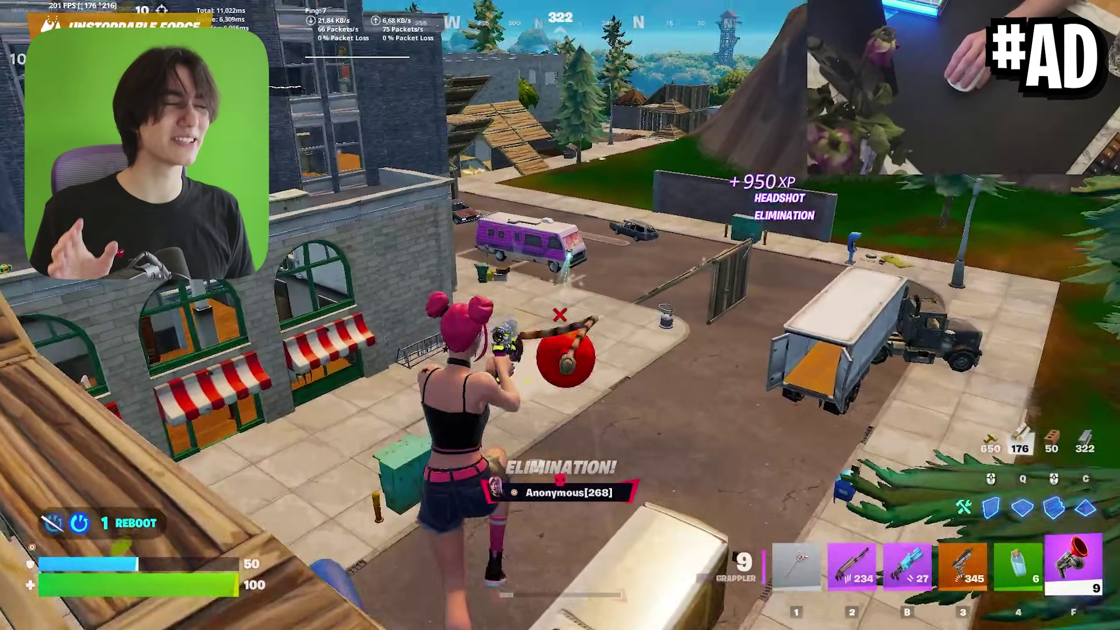
key(space)
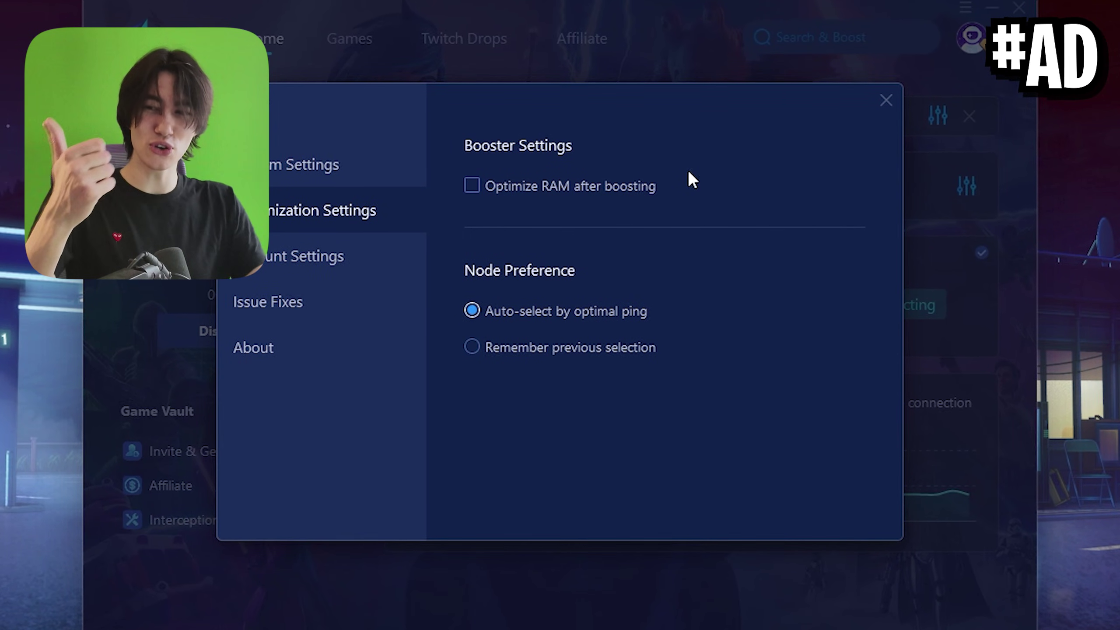
- Toggle the option to optimize RAM after boosting in the Booster Settings
click(474, 186)
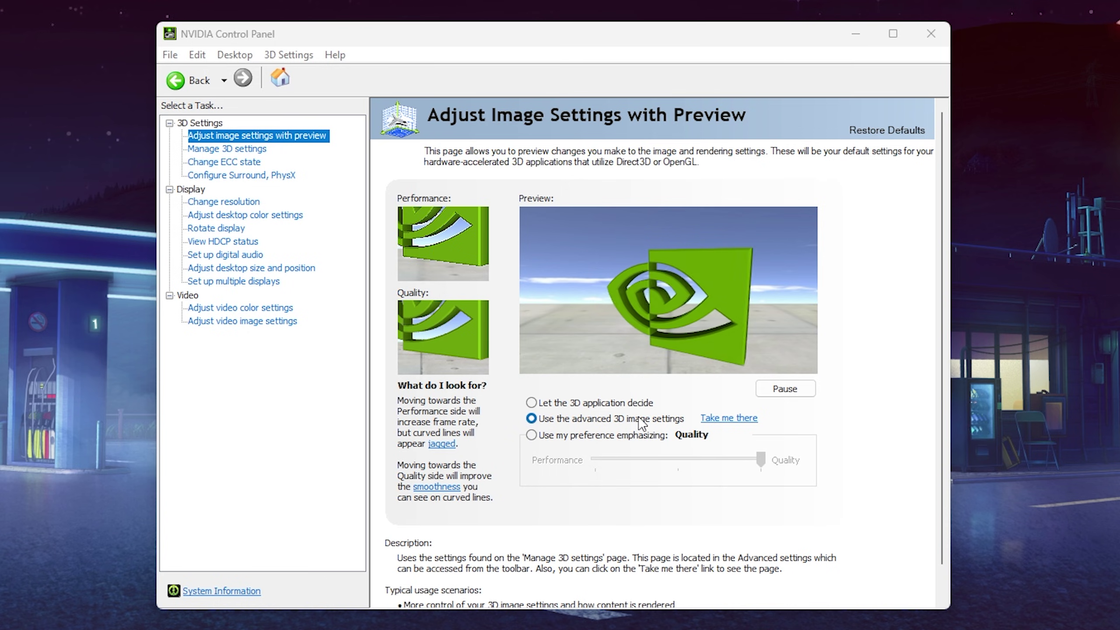
- Try the image preference emphasizing Quality and check how it alters the global 3D settings
click(726, 421)
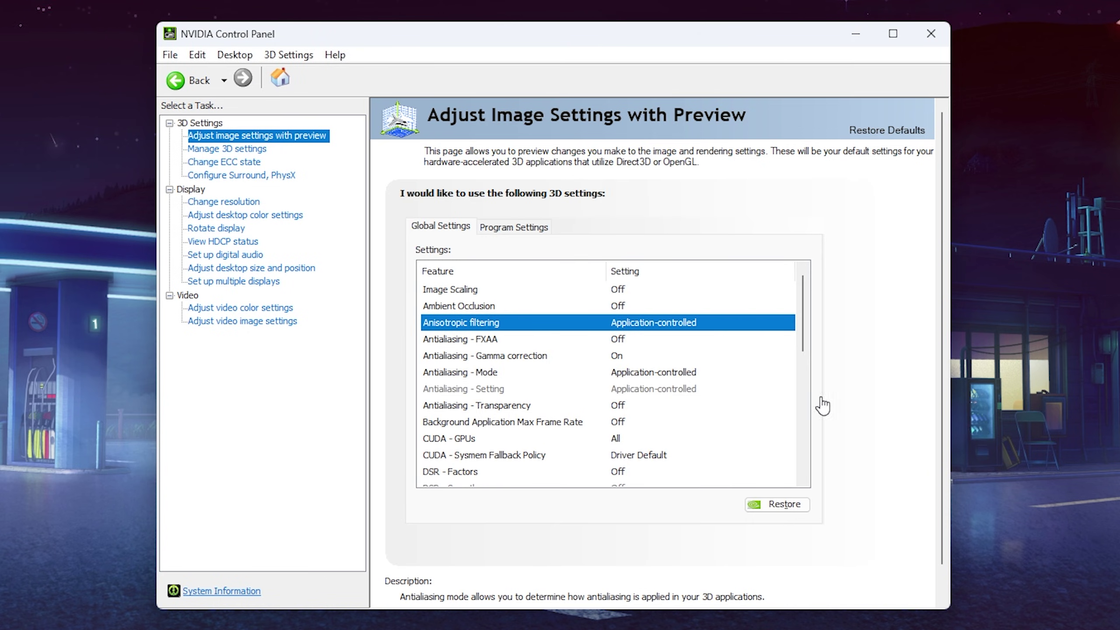
click(207, 136)
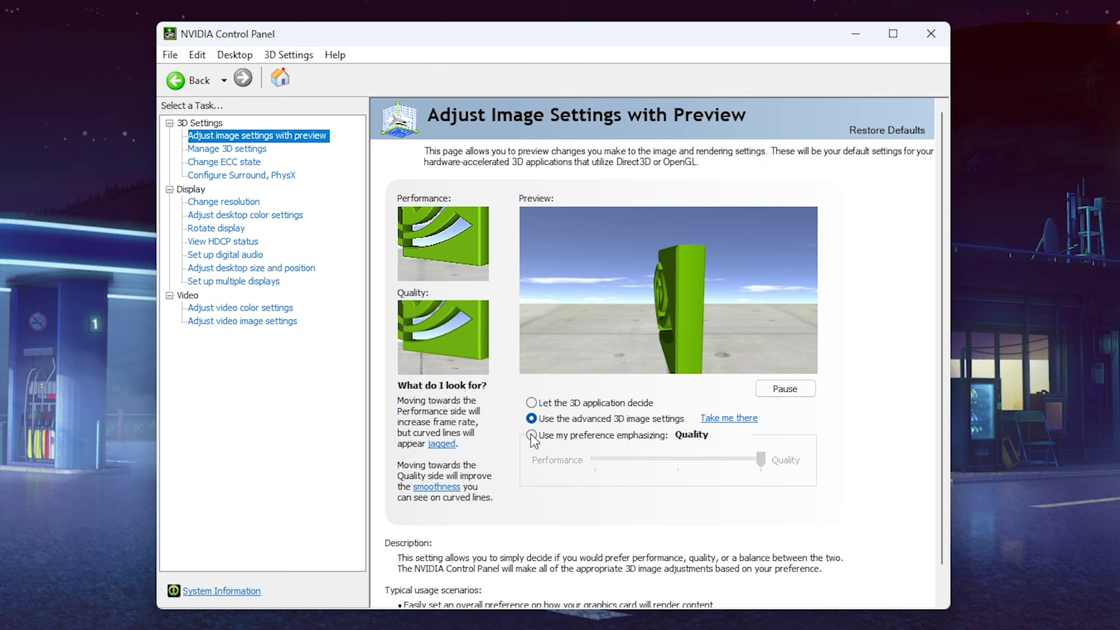
click(701, 438)
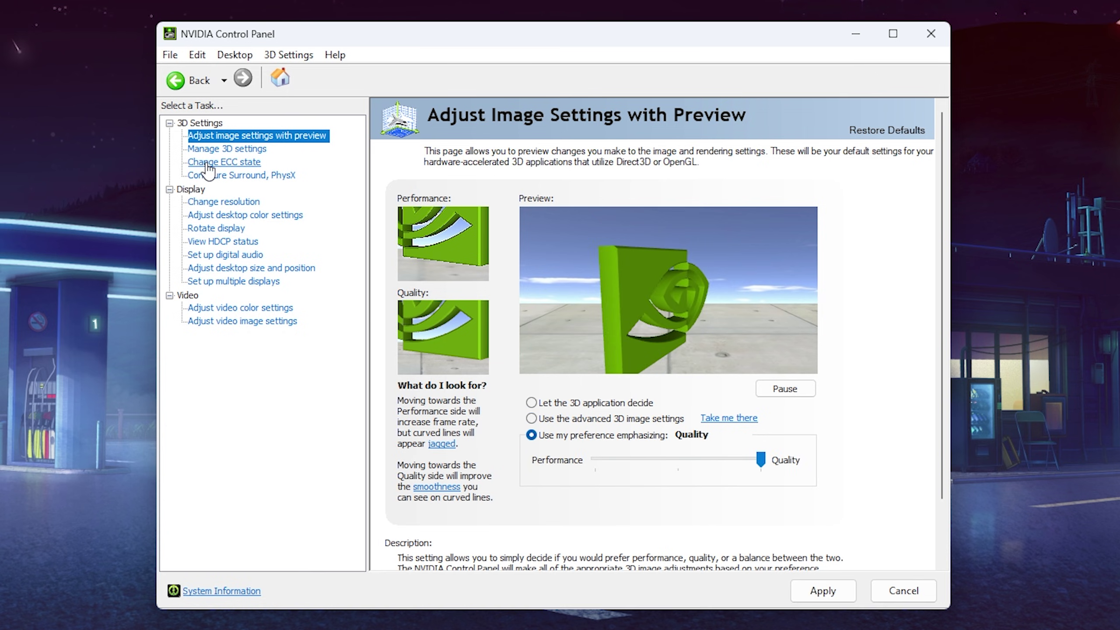
click(227, 148)
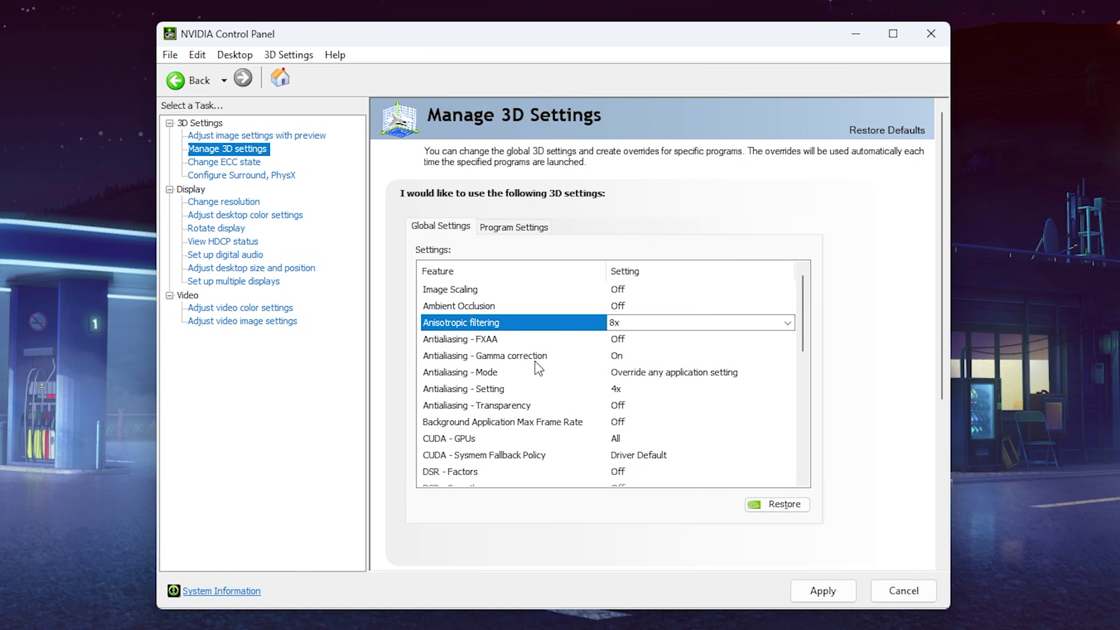
- Choose to use the advanced 3D image settings and open the global 3D settings page
click(213, 136)
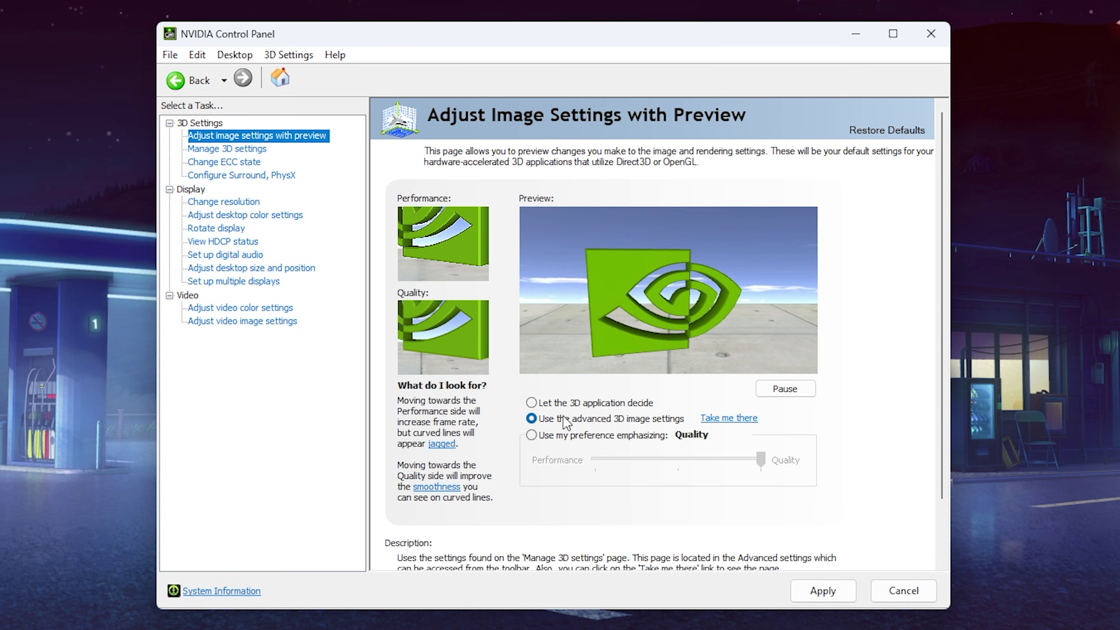
click(714, 418)
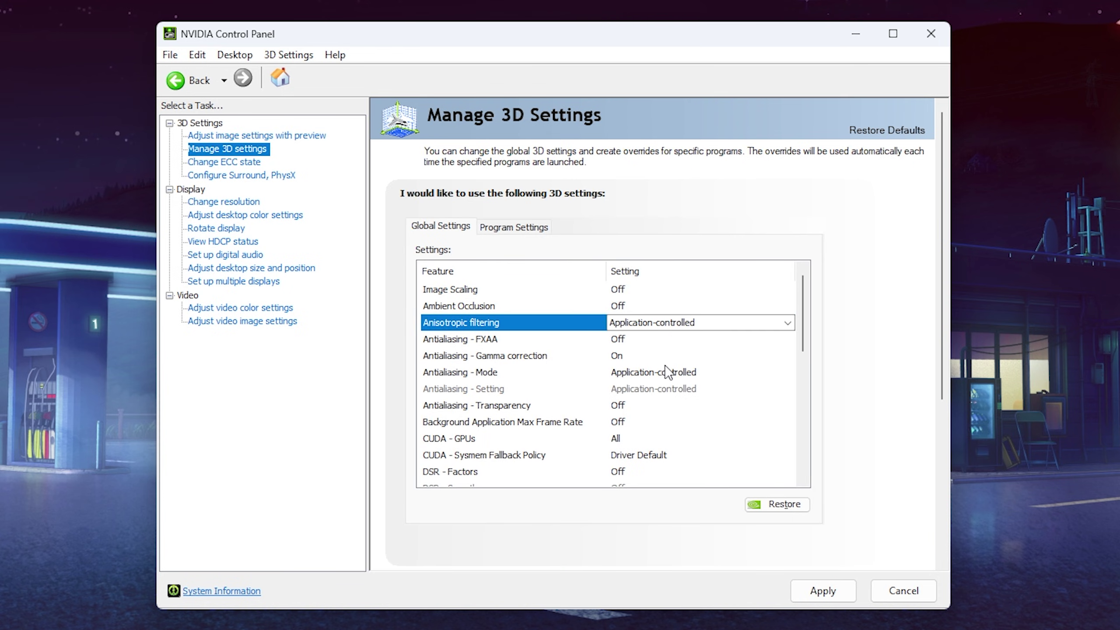
- Set Image Scaling to Off in the global 3D settings and accept it
key(Up)
key(Up)
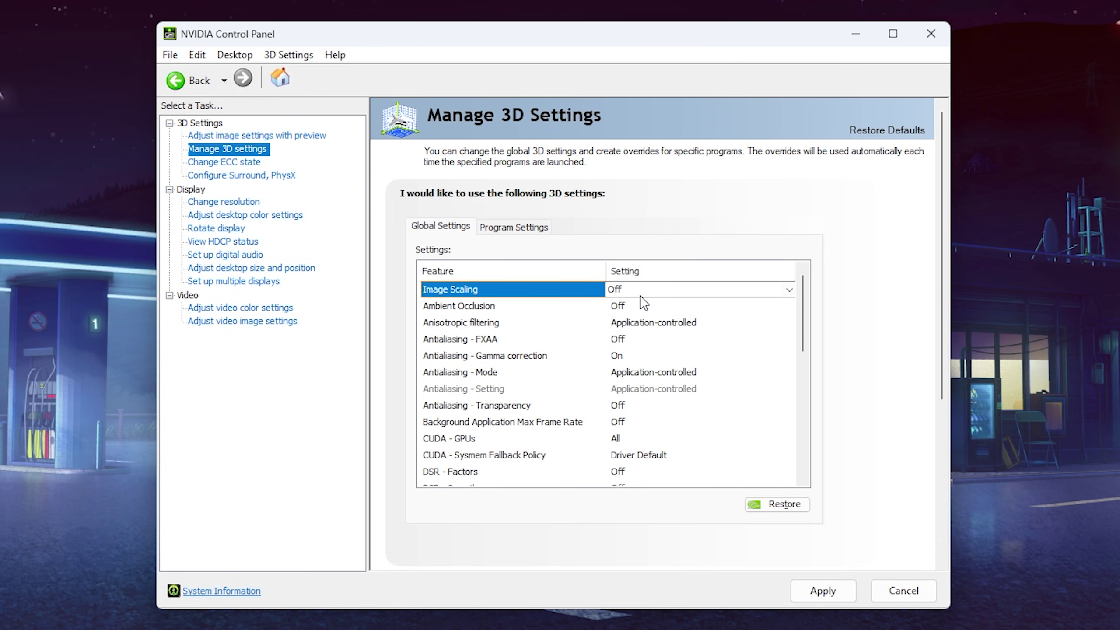
click(639, 295)
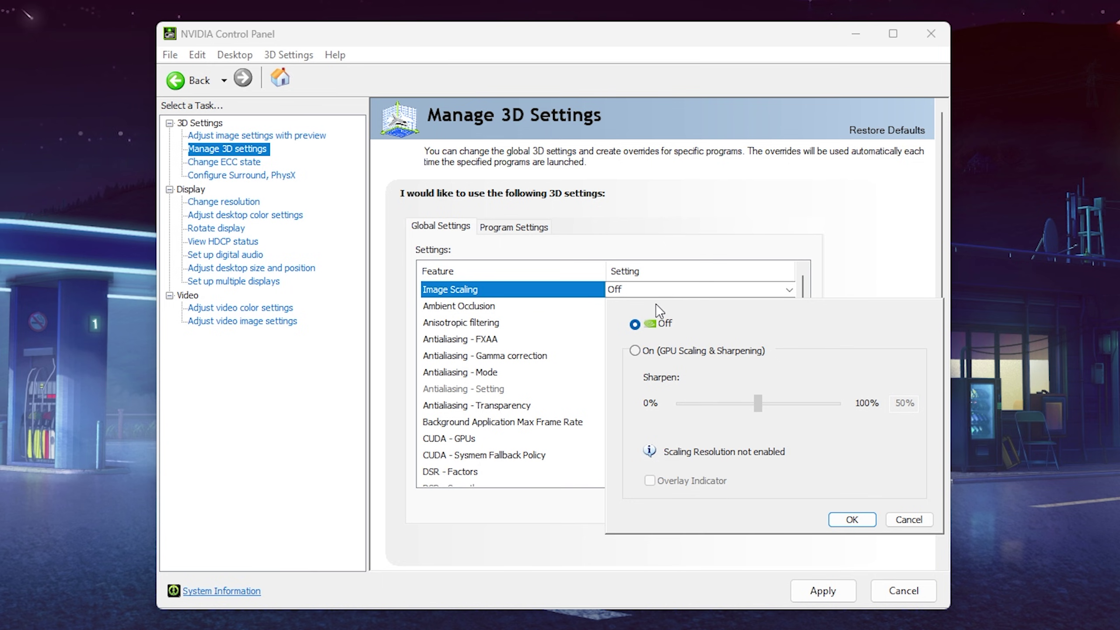
click(863, 520)
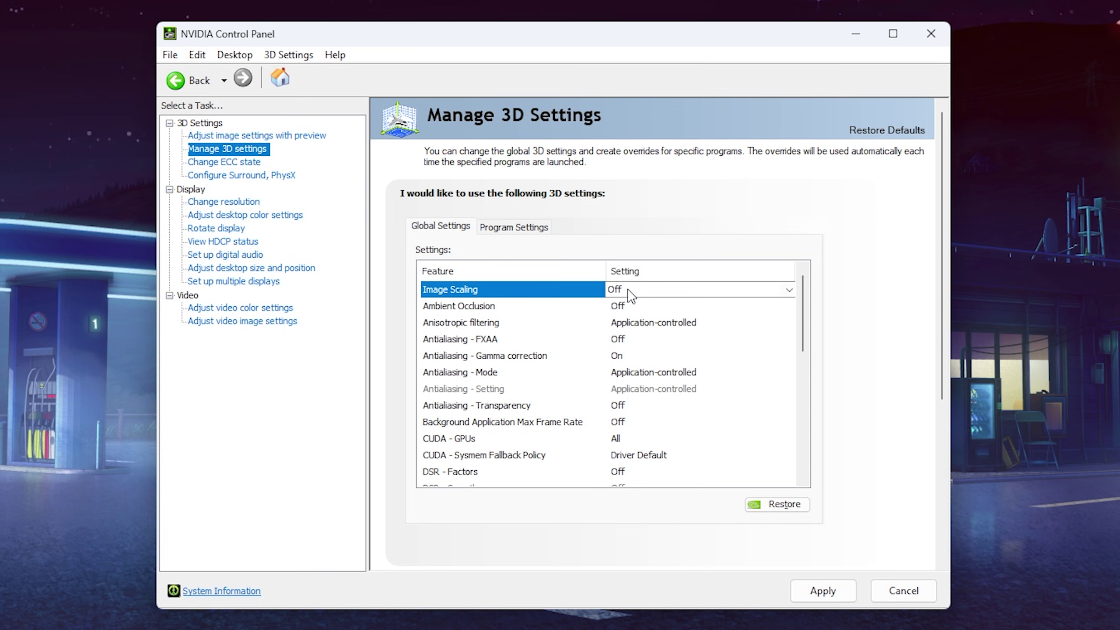
- Set Ambient Occlusion to Off and review the available Anisotropic filtering options
click(484, 308)
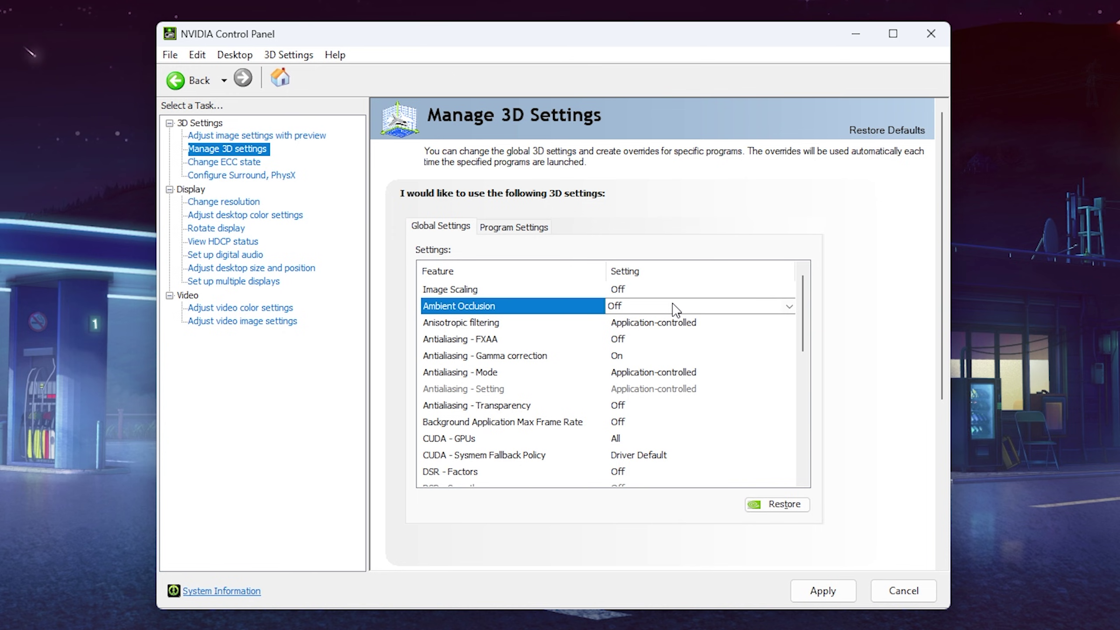
click(655, 305)
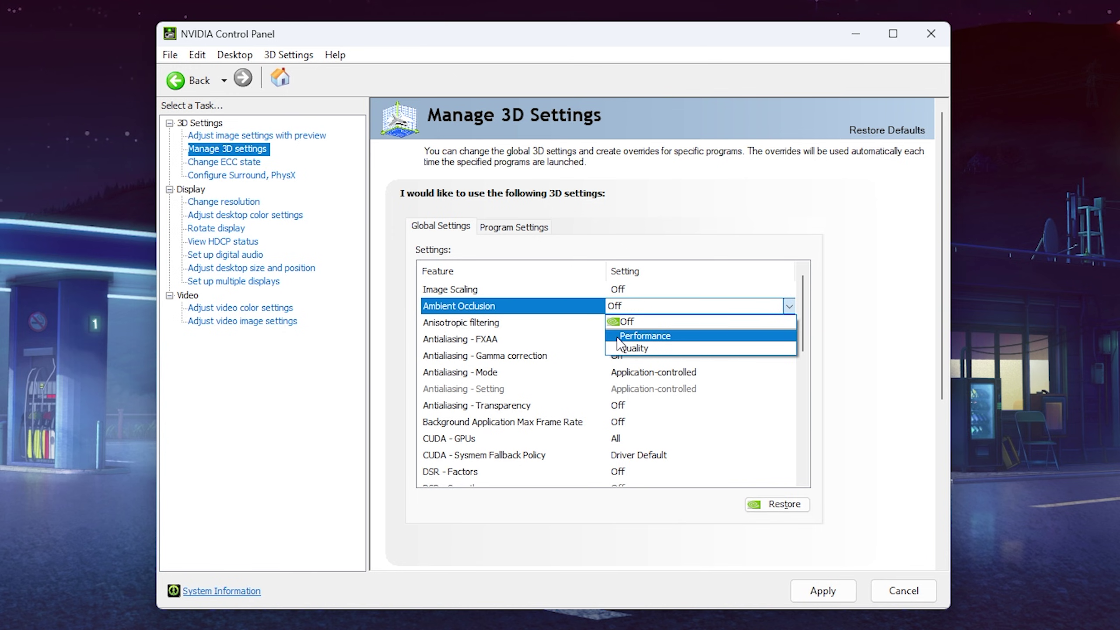
click(628, 321)
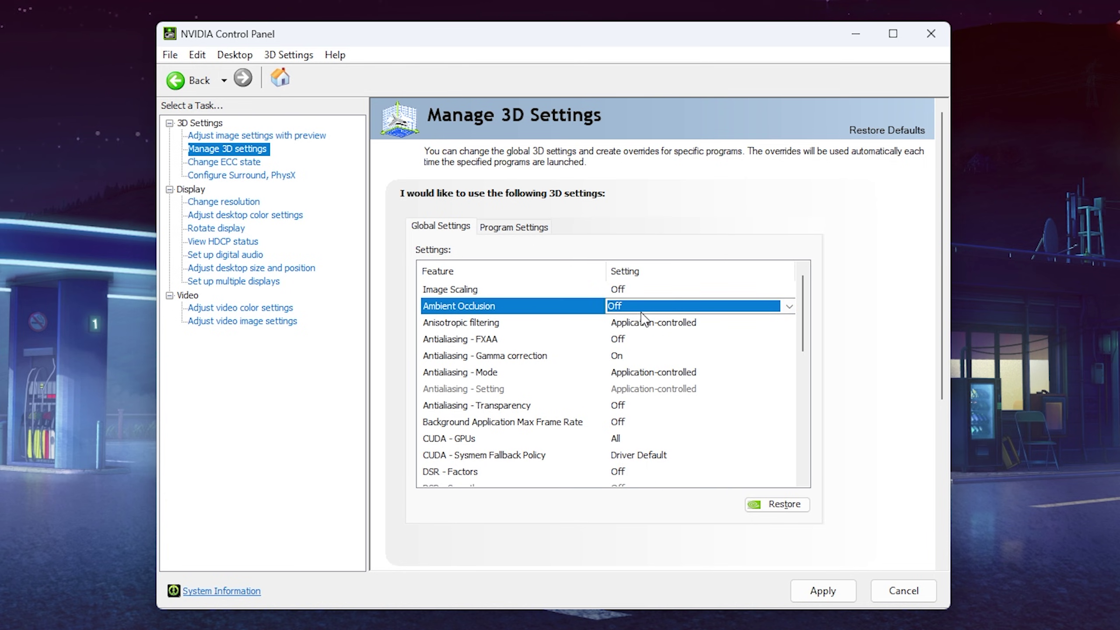
click(501, 326)
click(633, 326)
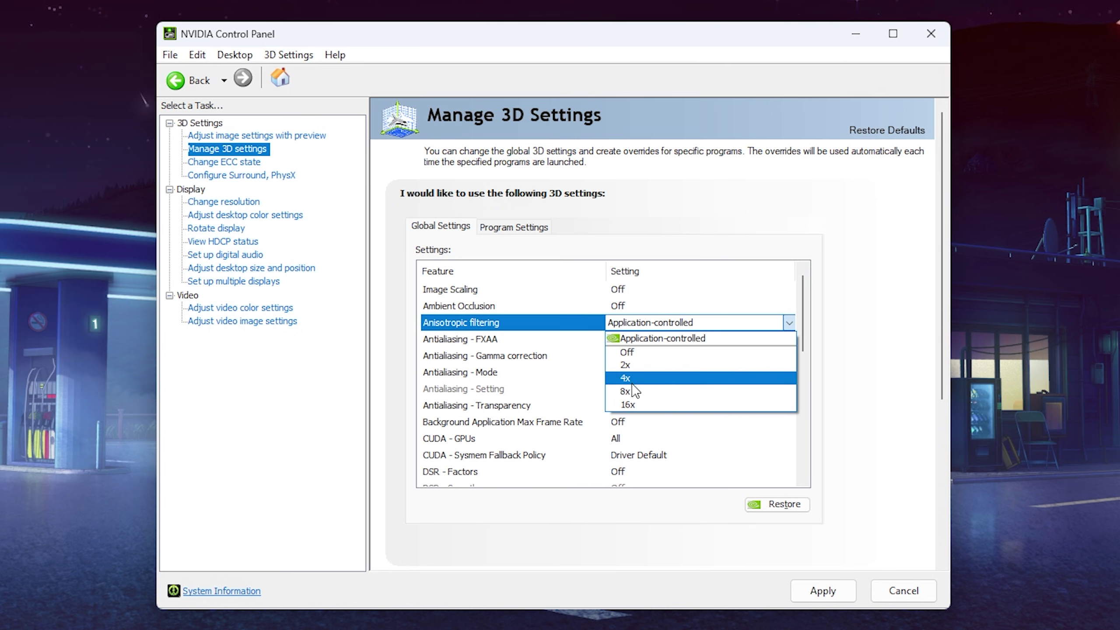
- Set Antialiasing - FXAA to Off in the global 3D settings
click(492, 341)
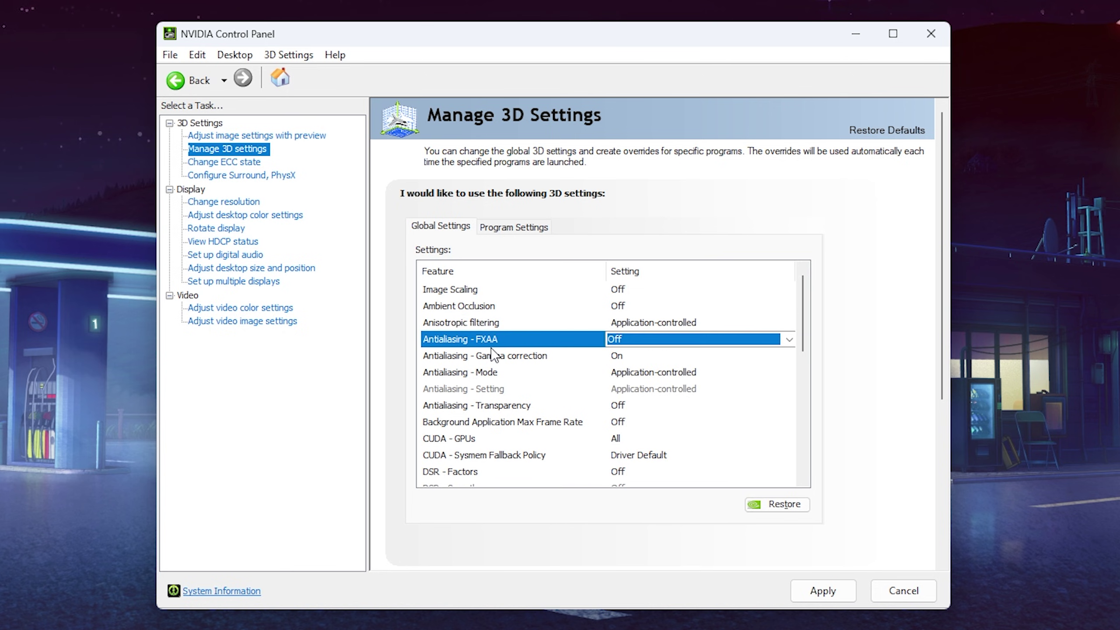
click(626, 344)
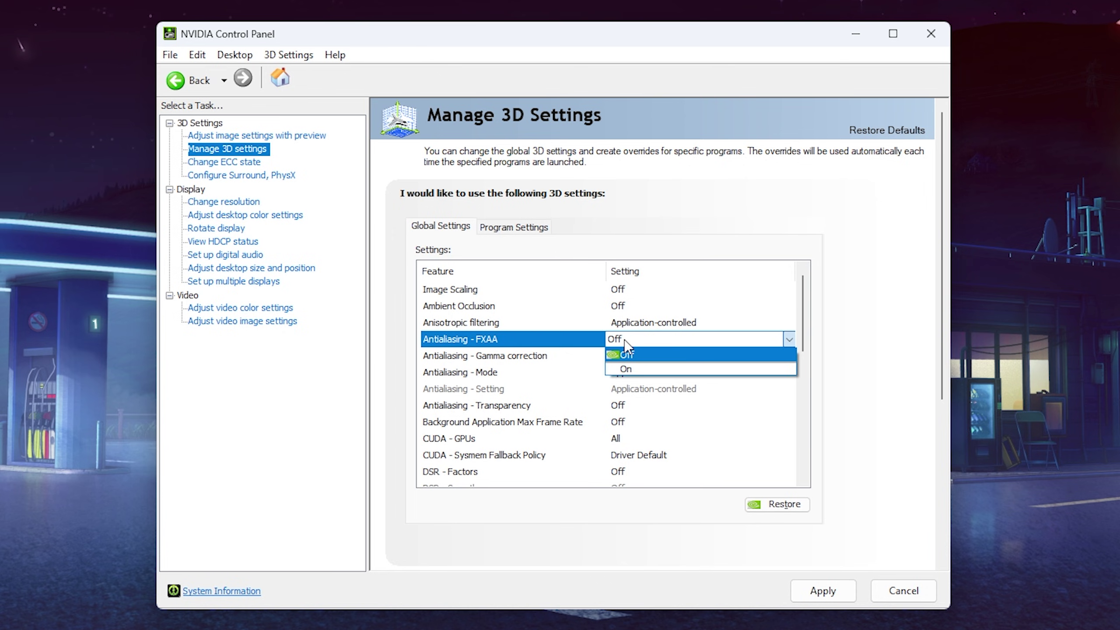
click(530, 339)
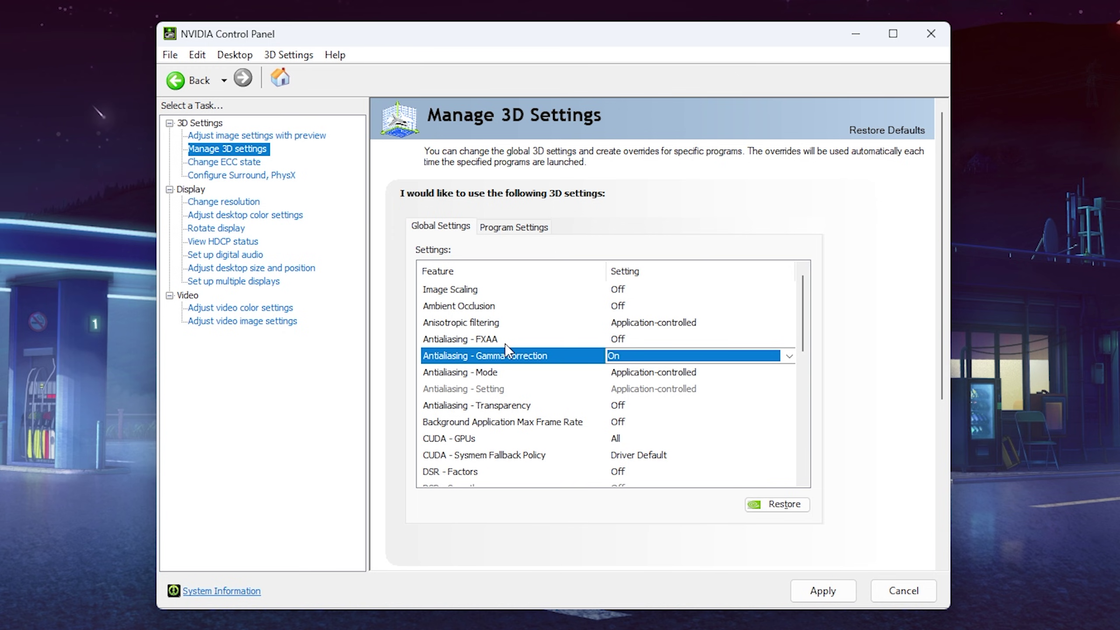
click(622, 338)
click(625, 338)
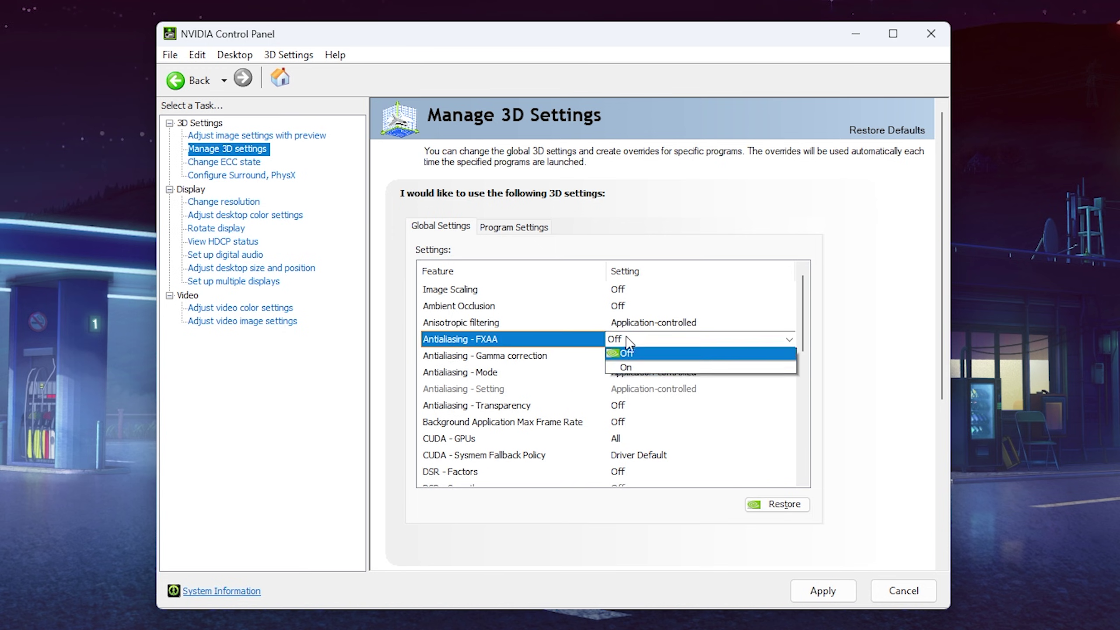
click(625, 354)
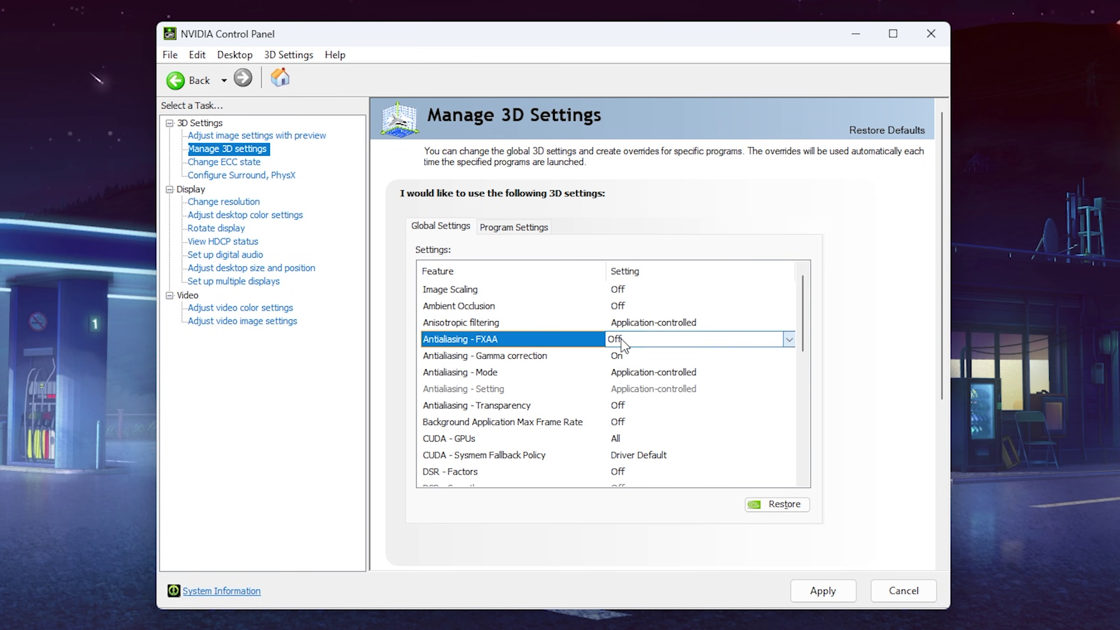
- Set Antialiasing - Gamma correction to On in the global 3D settings
click(639, 355)
click(631, 356)
key(Escape)
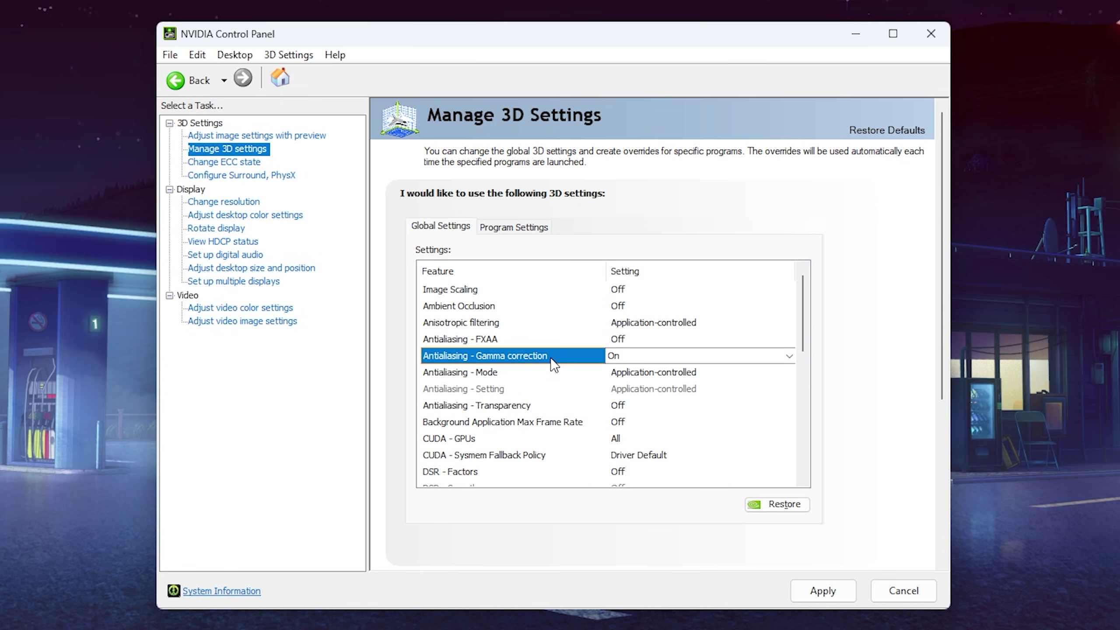
click(617, 341)
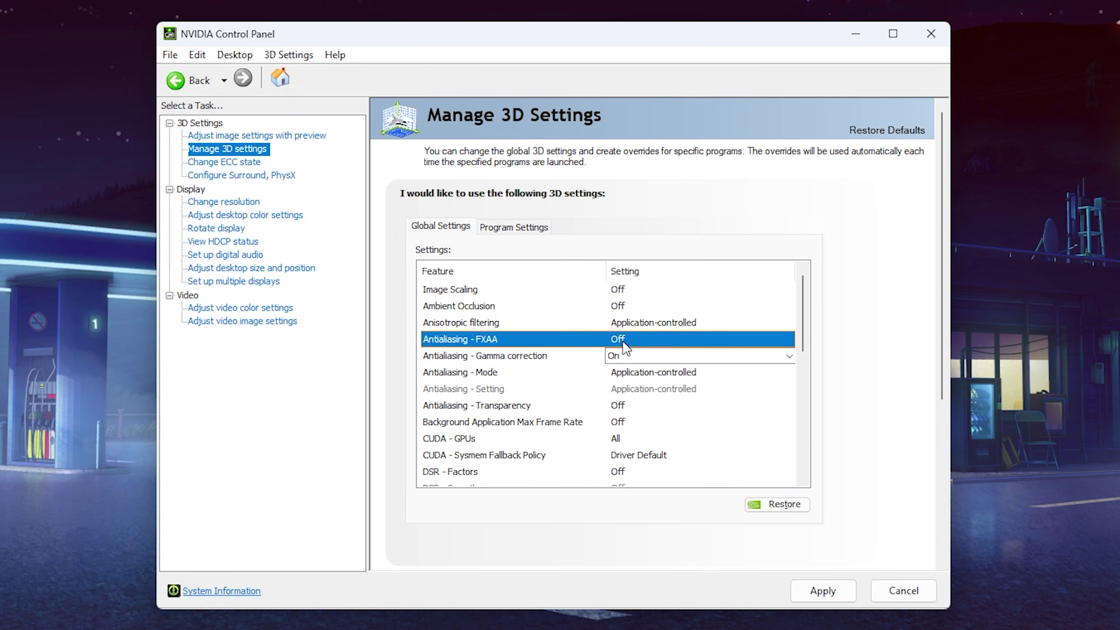
click(641, 356)
click(641, 356)
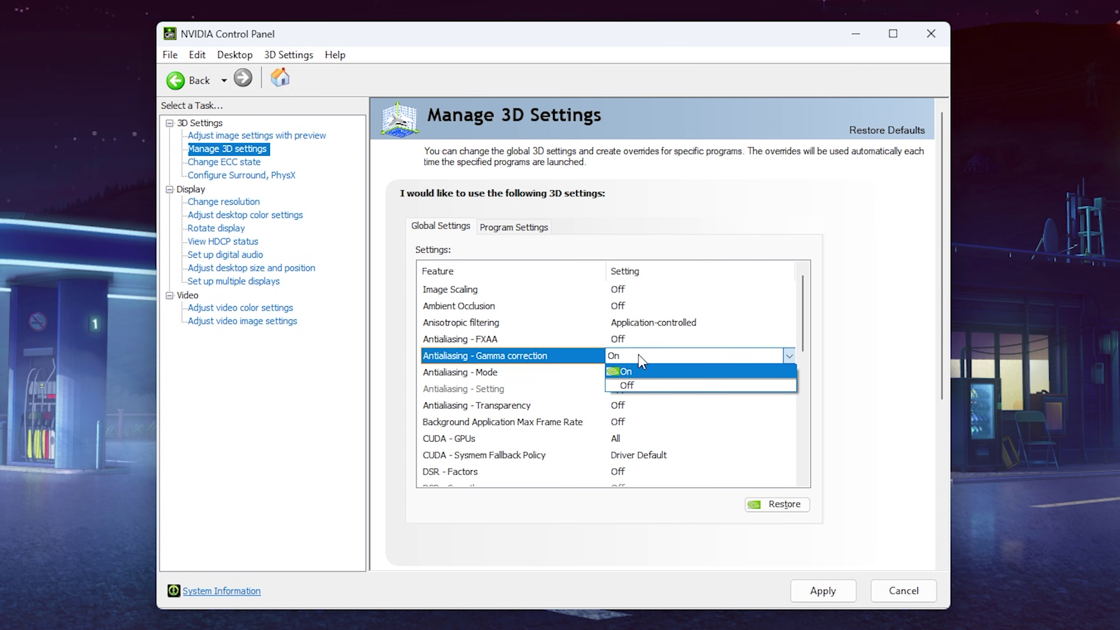
click(632, 370)
- Review the Antialiasing - Mode setting and open the Antialiasing - Transparency options
click(569, 371)
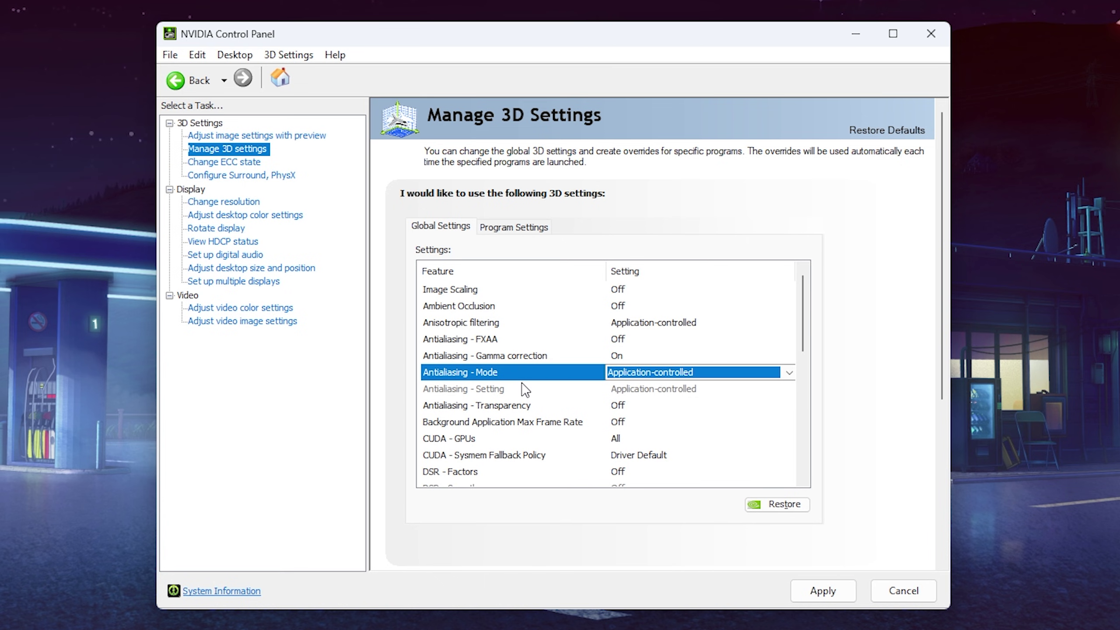
scroll(524, 388, down, 1)
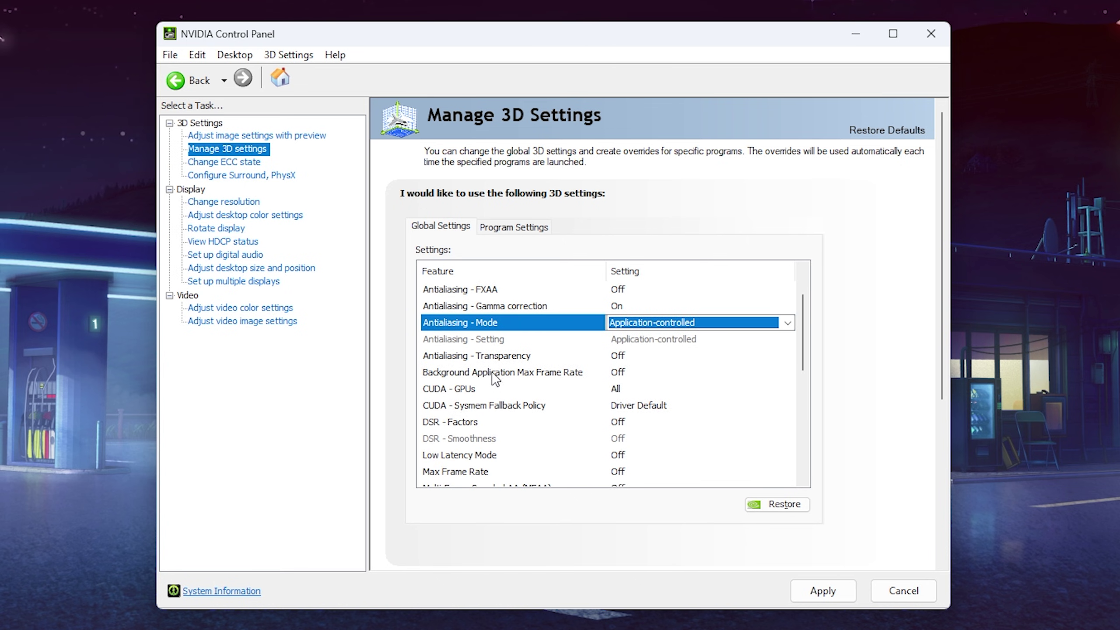
click(617, 361)
click(617, 357)
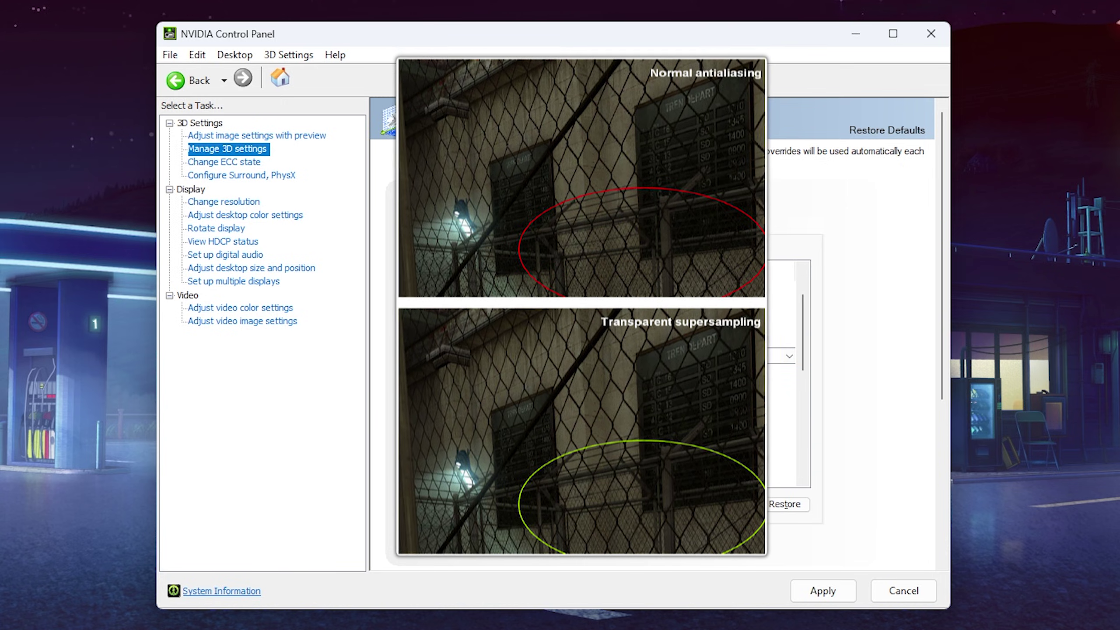
- Set Background Application Max Frame Rate to Off and accept it
click(640, 371)
click(647, 372)
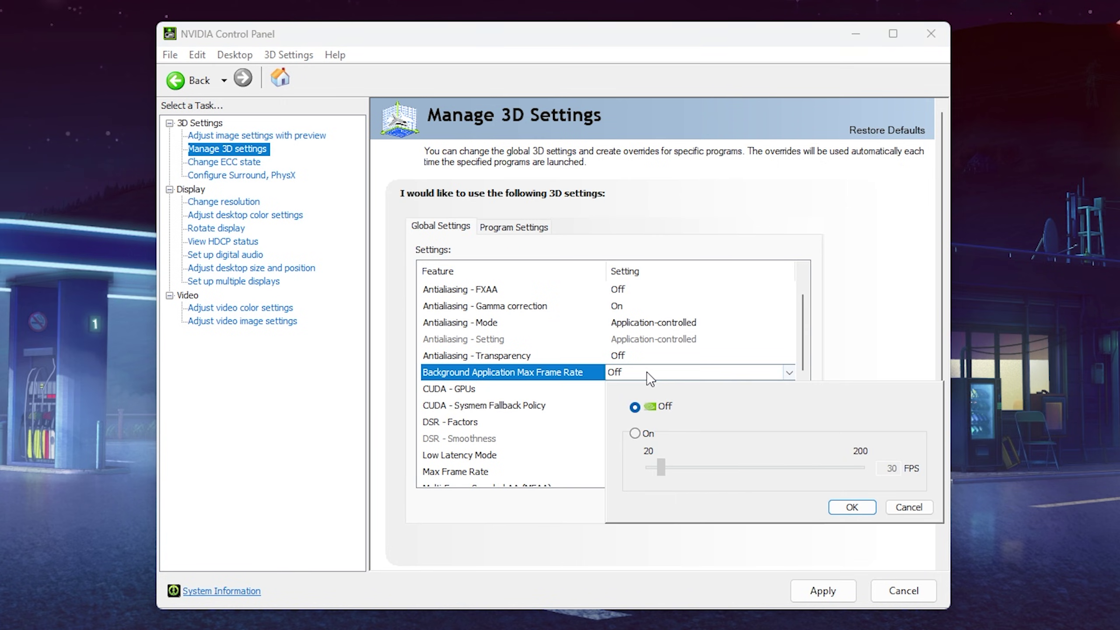
click(634, 433)
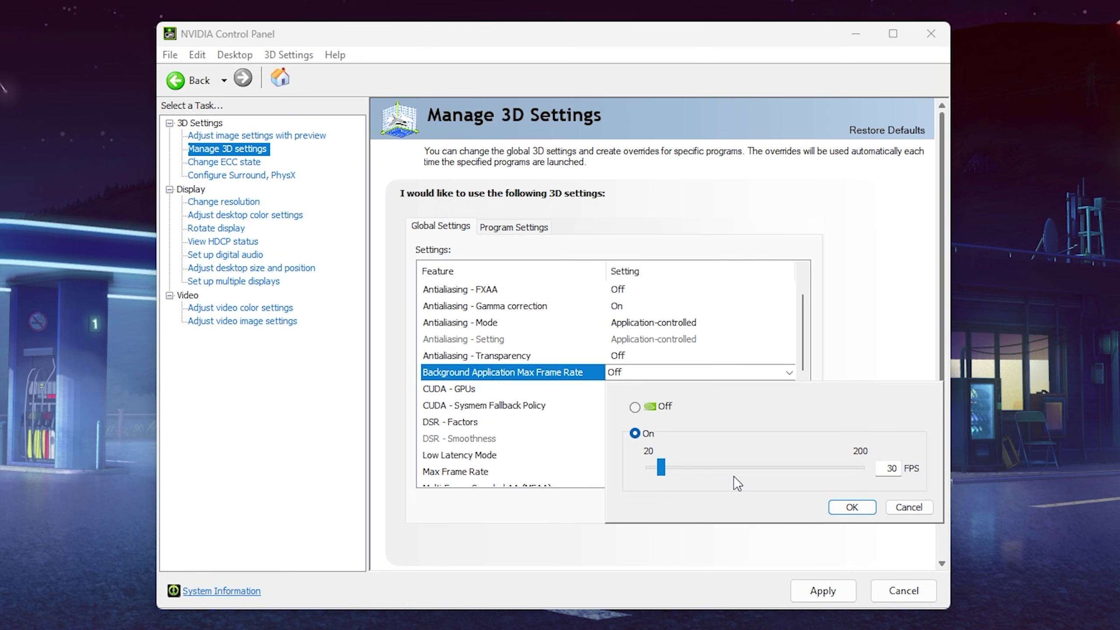
click(635, 405)
click(846, 508)
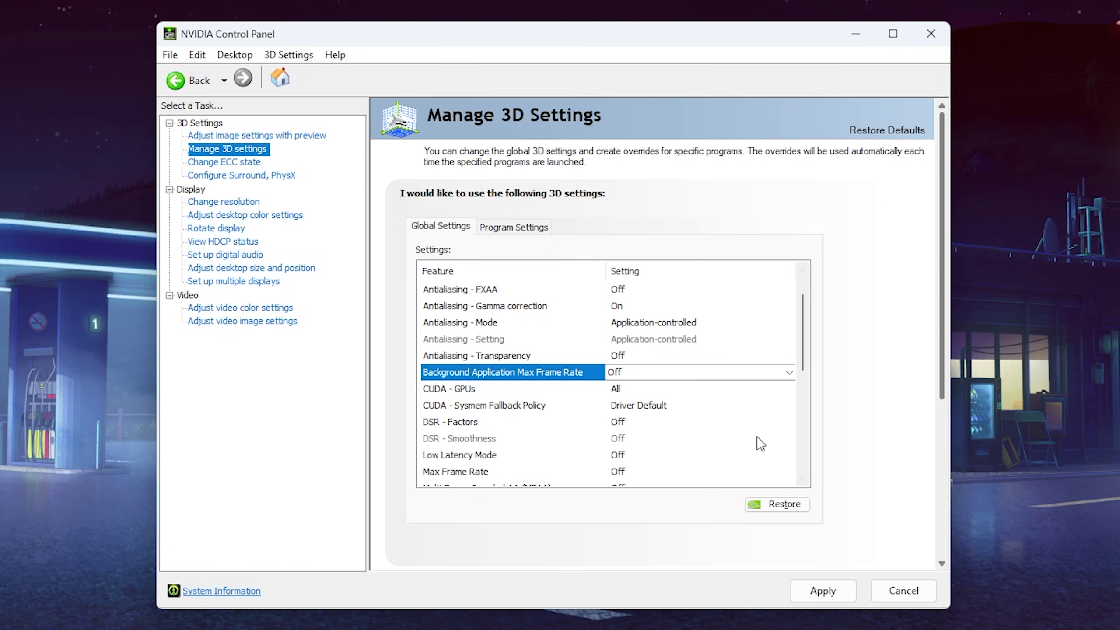
- Confirm the NVIDIA GeForce RTX 4090 as the GPU used for CUDA - GPUs
click(595, 391)
click(620, 390)
click(619, 389)
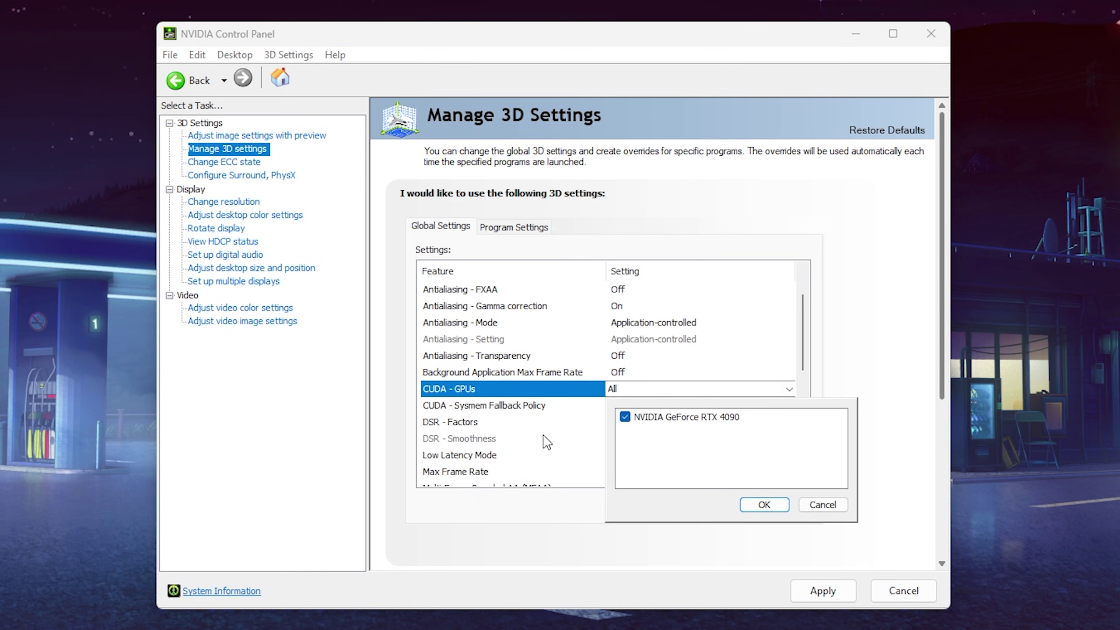
click(763, 505)
- Set CUDA - Sysmem Fallback Policy to Driver Default in the global 3D settings
click(543, 405)
click(644, 407)
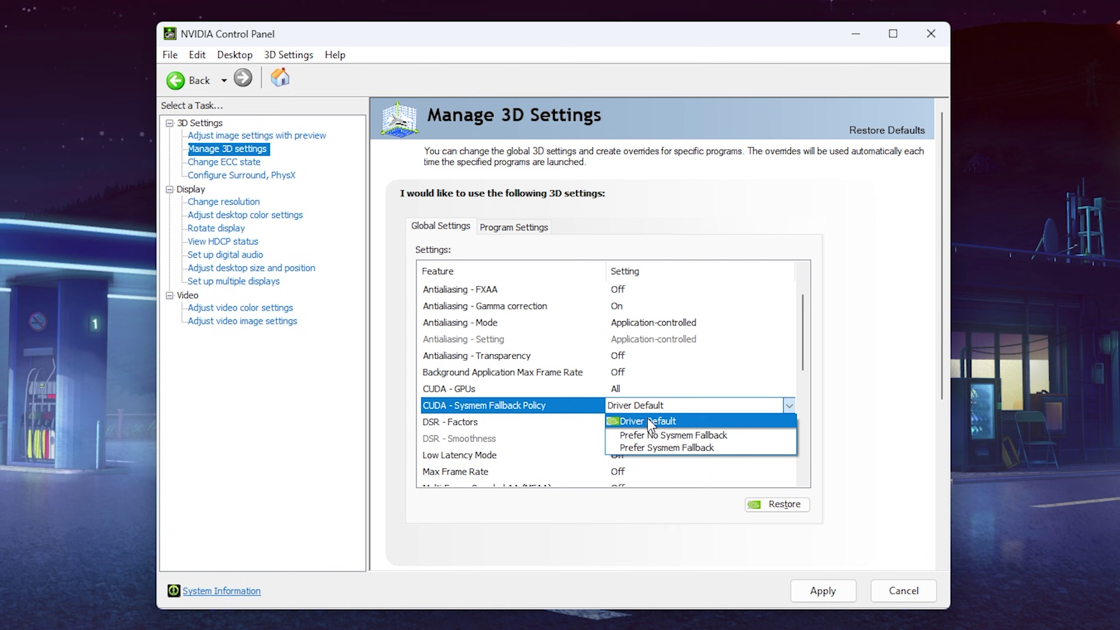
click(647, 420)
- Review the DL and legacy scaling options for DSR - Factors and dismiss them without choosing a factor
click(596, 422)
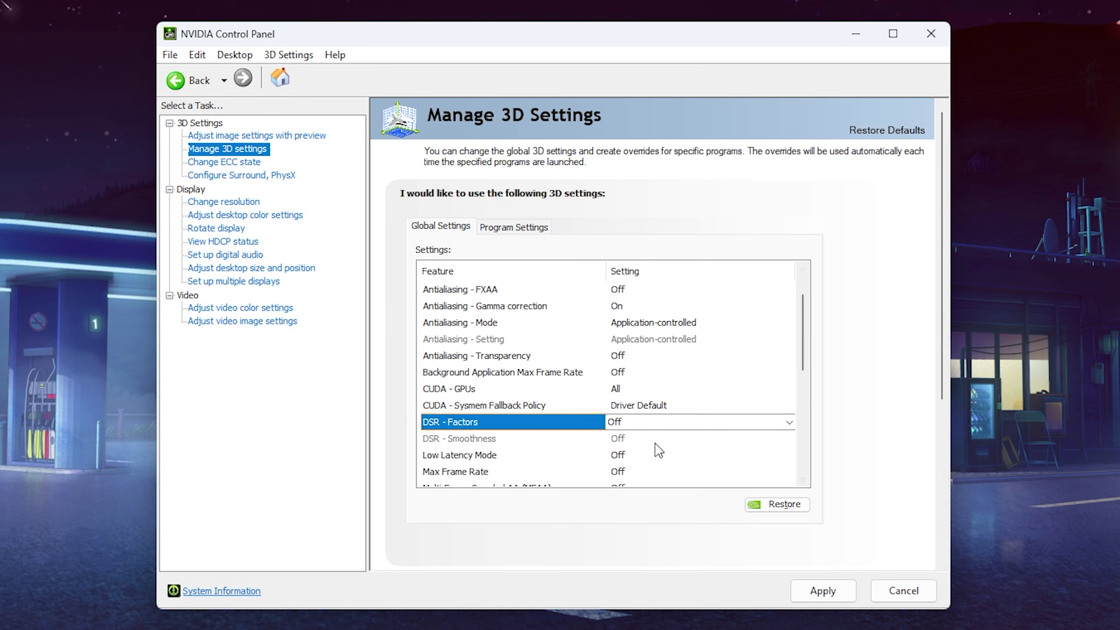
click(669, 422)
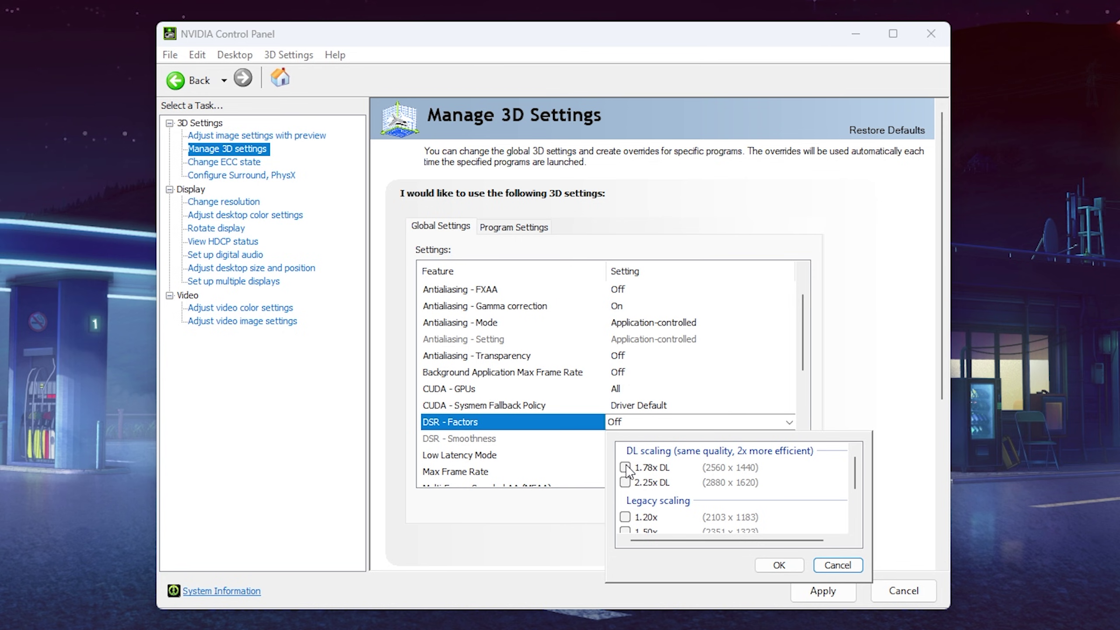
click(709, 469)
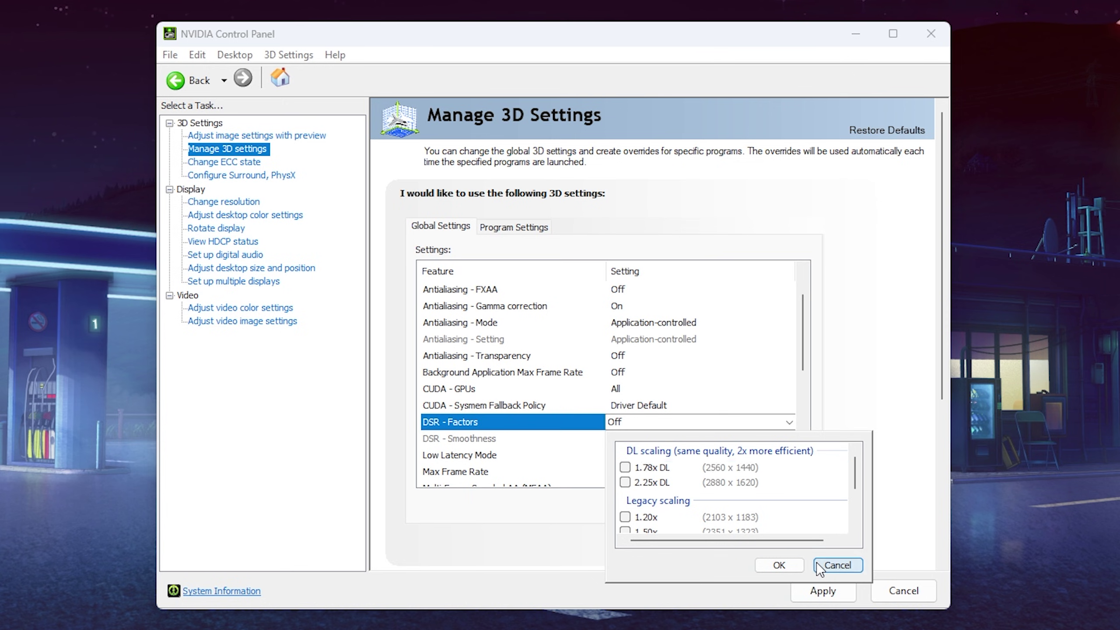
click(837, 565)
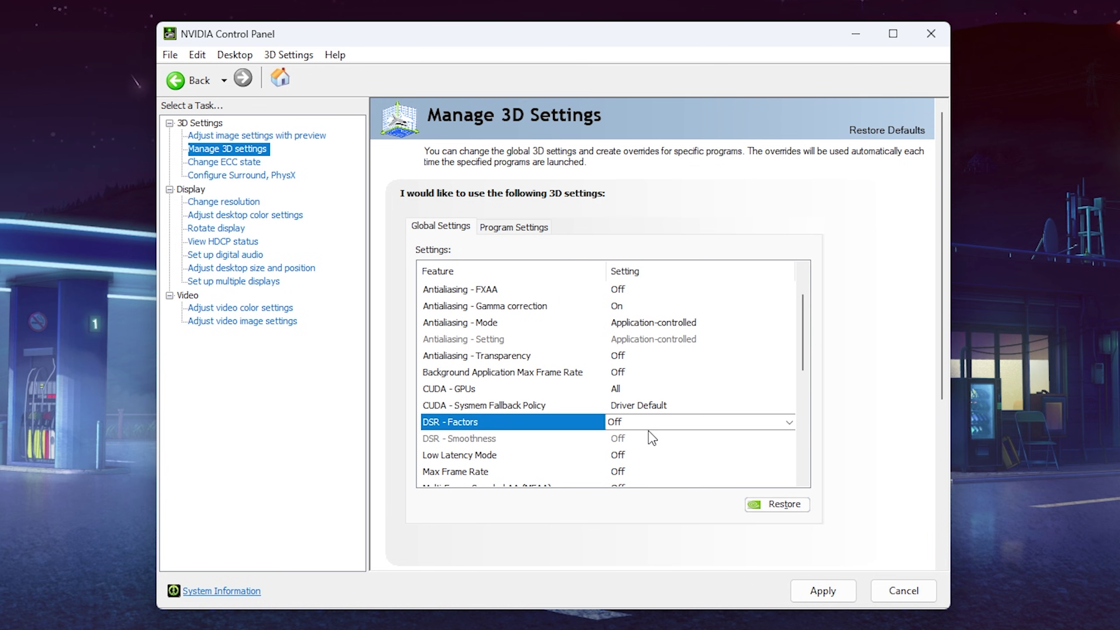
- Set Low Latency Mode to On in the global 3D settings
click(651, 457)
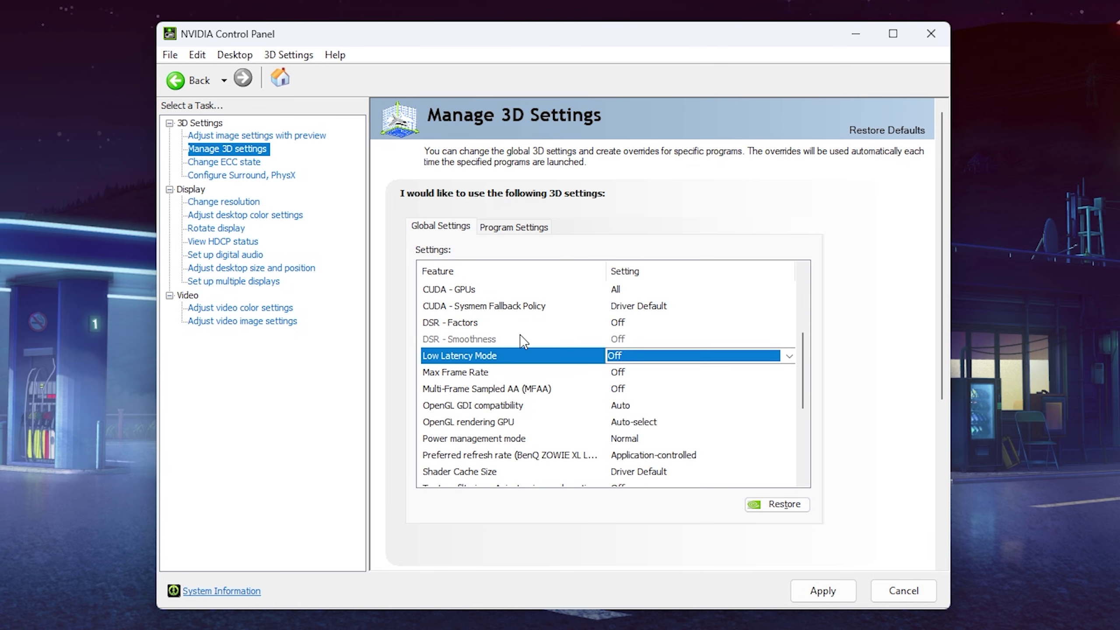
click(620, 360)
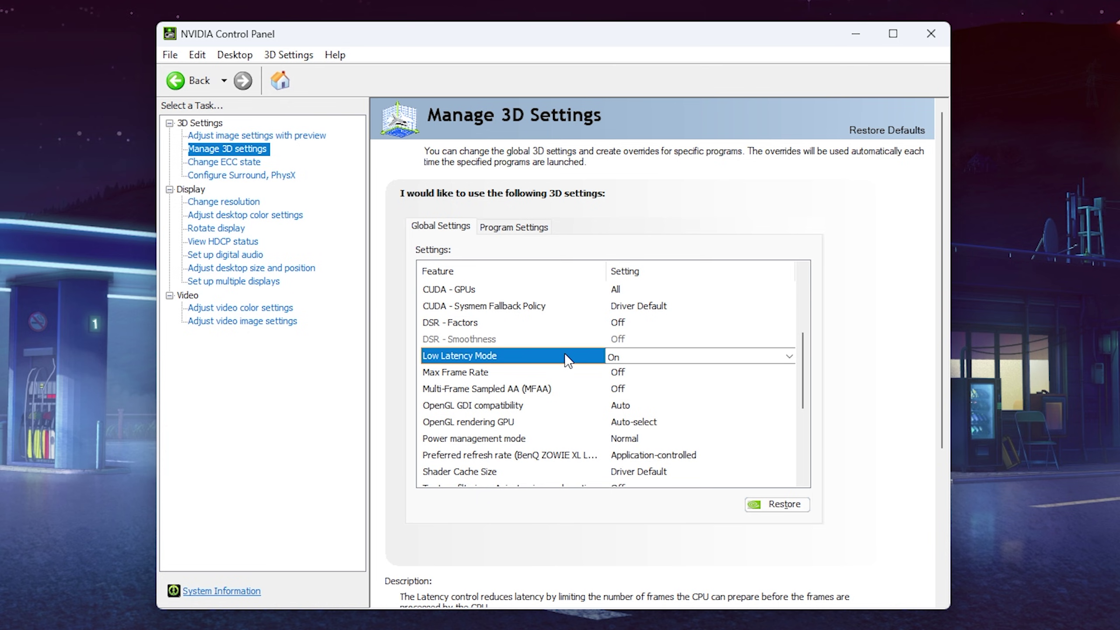
click(623, 363)
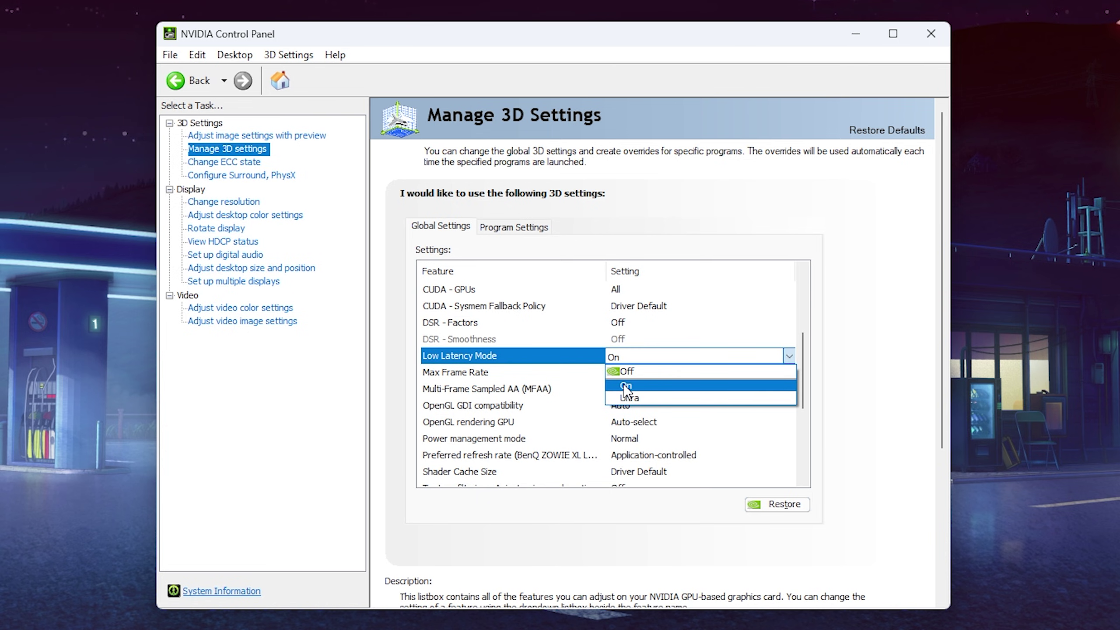
click(623, 383)
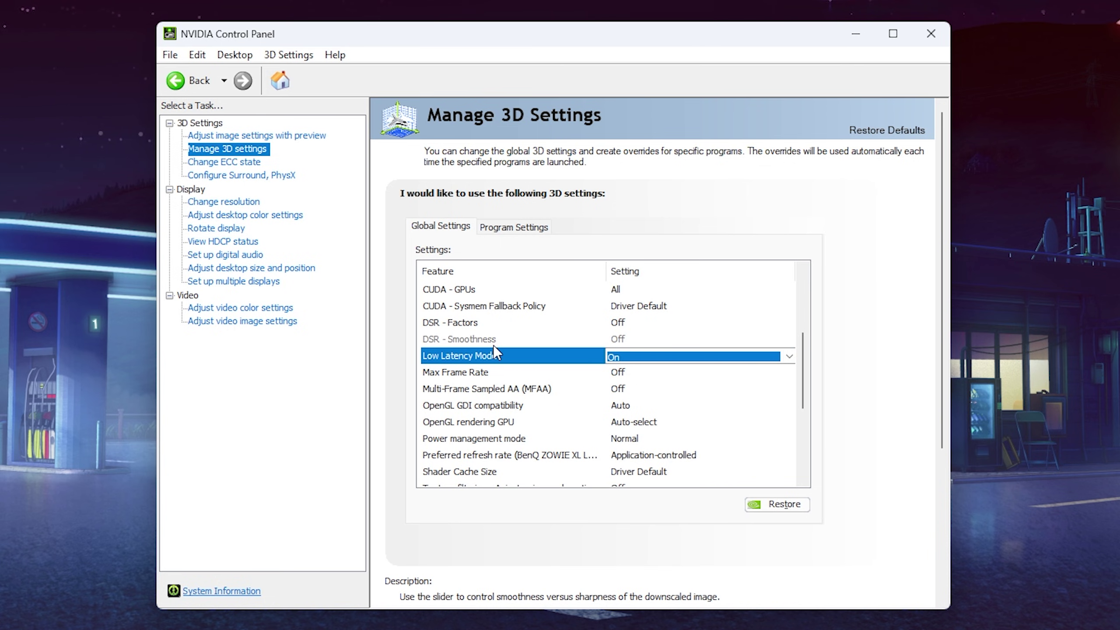
- Check that Max Frame Rate is Off and set Multi-Frame Sampled AA (MFAA) to Off
click(639, 372)
click(634, 372)
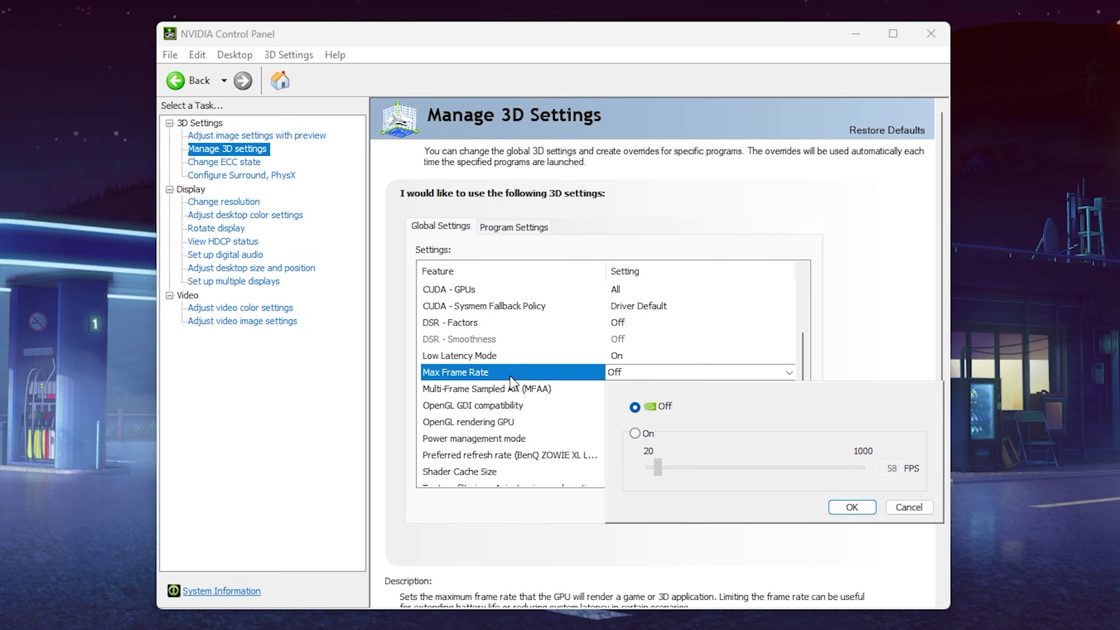
click(516, 389)
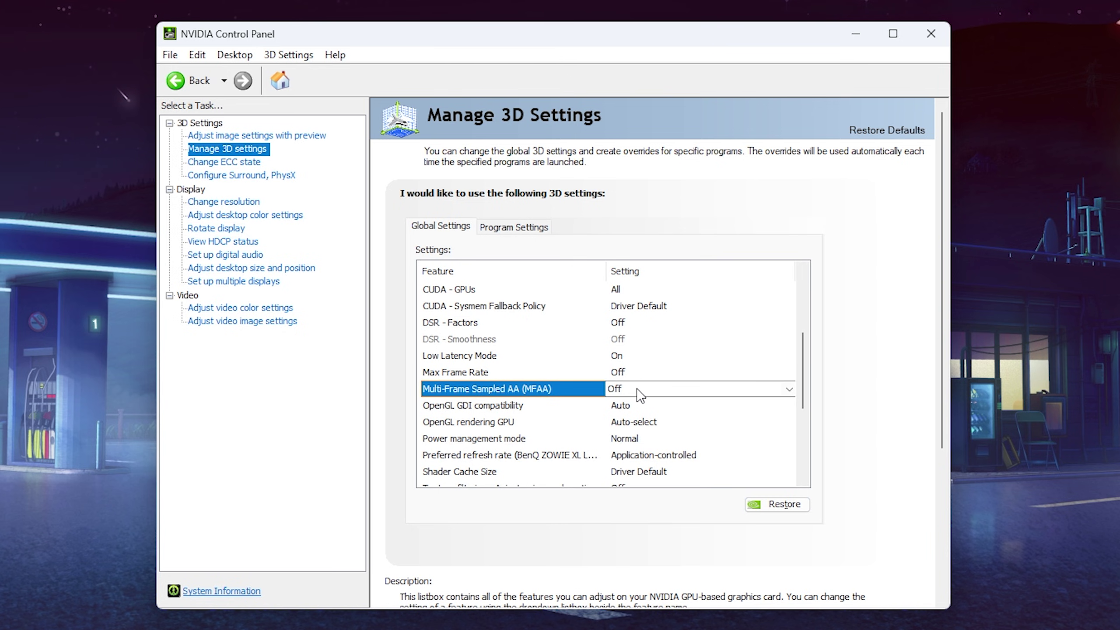
mouse_move(593, 386)
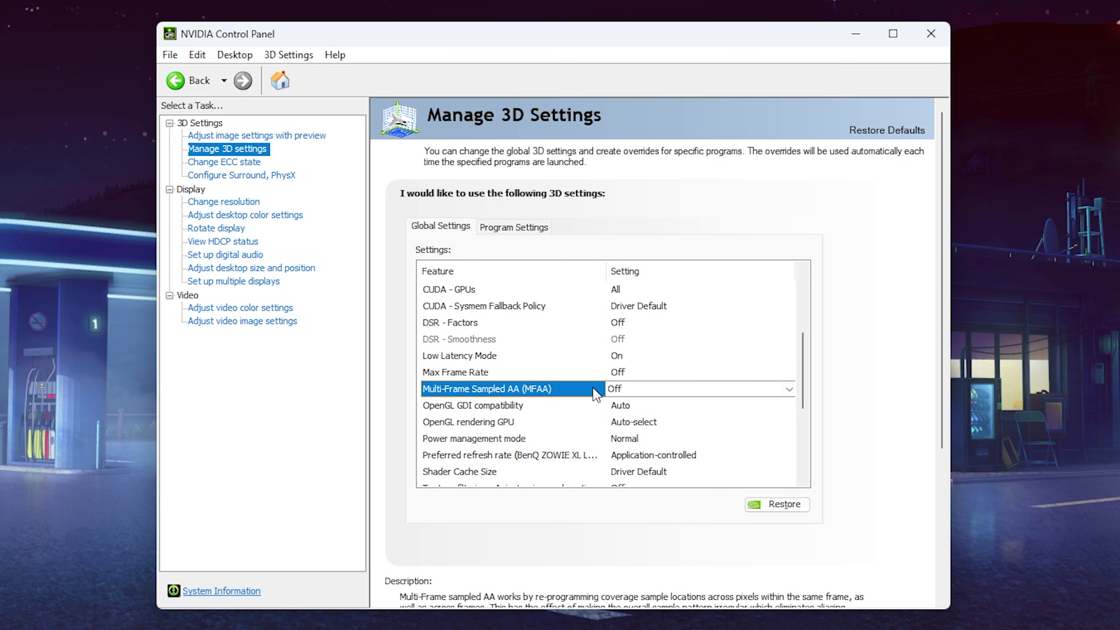
click(624, 394)
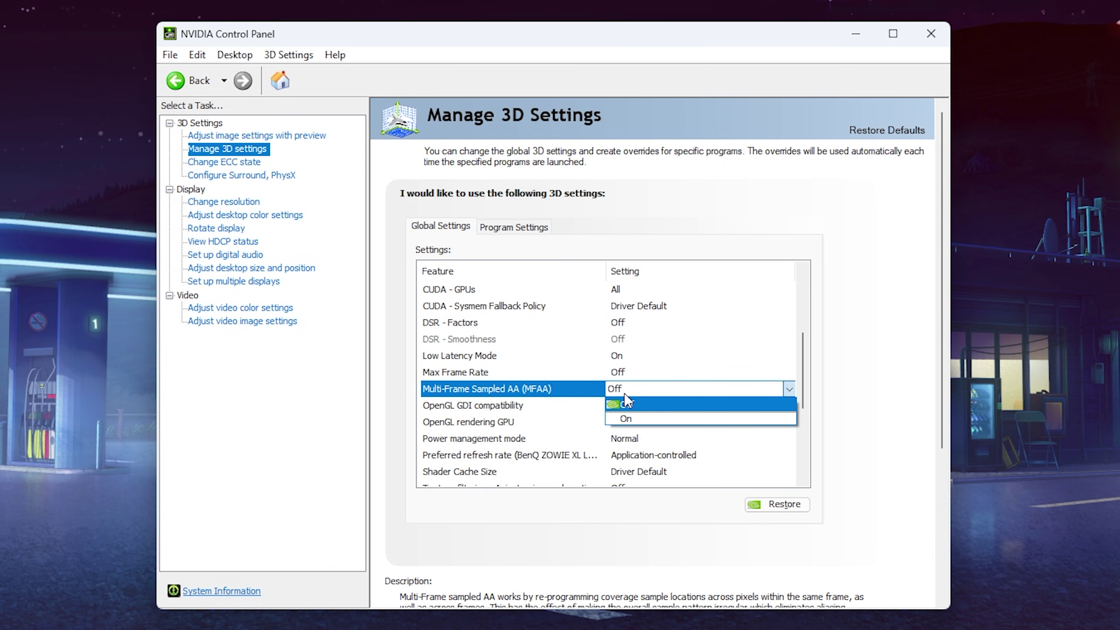
click(628, 392)
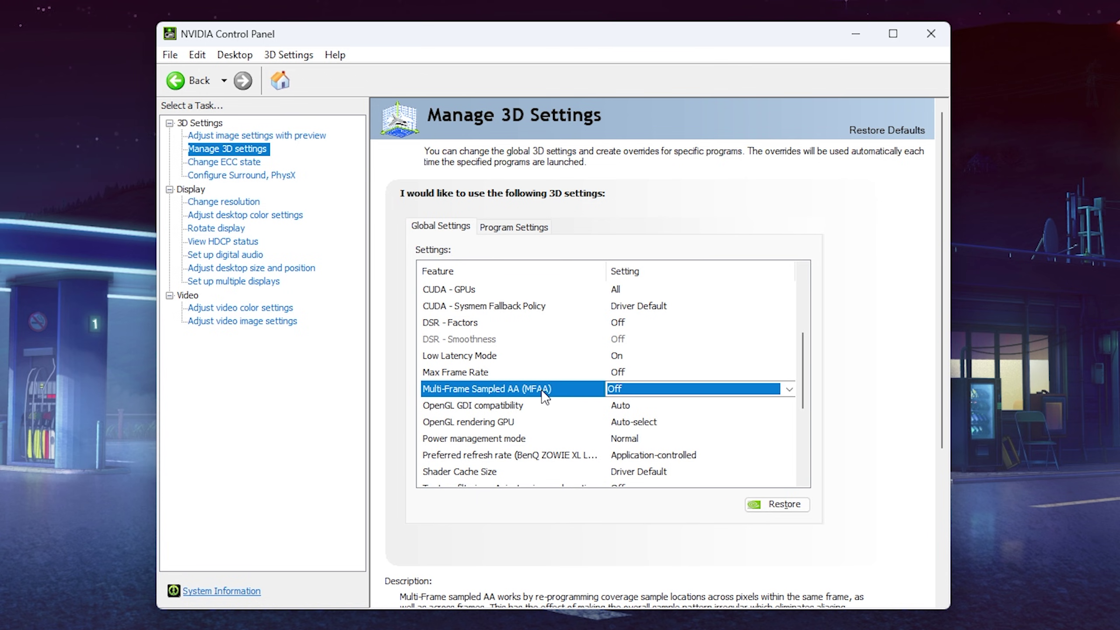
- Set OpenGL GDI compatibility to Auto and OpenGL rendering GPU to Auto-select
click(531, 406)
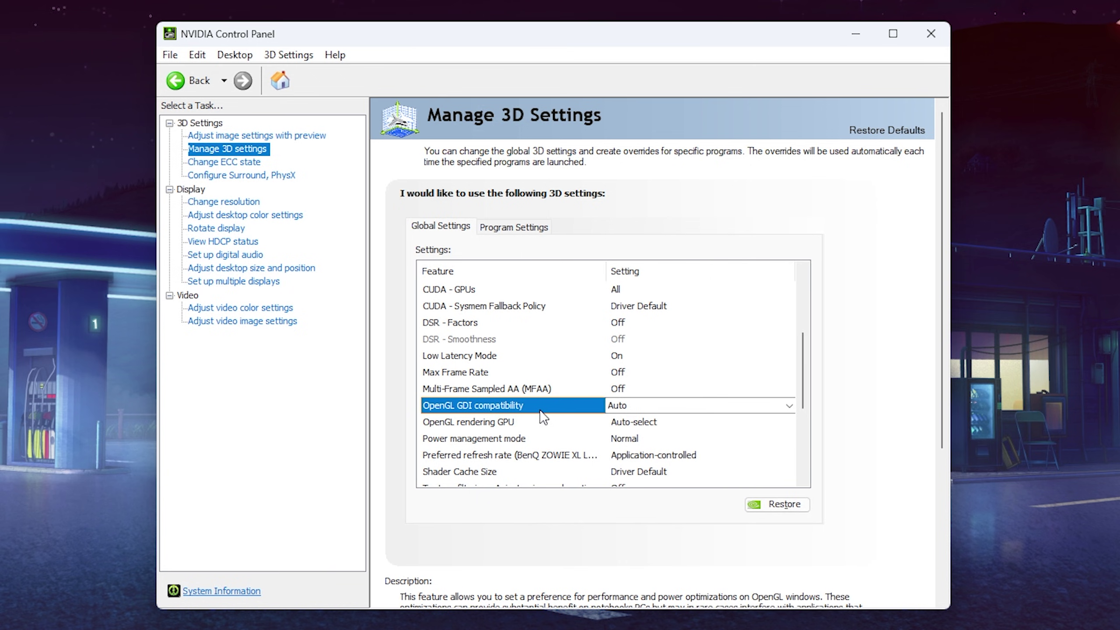
click(610, 406)
click(623, 417)
scroll(493, 322, down, 2)
click(493, 322)
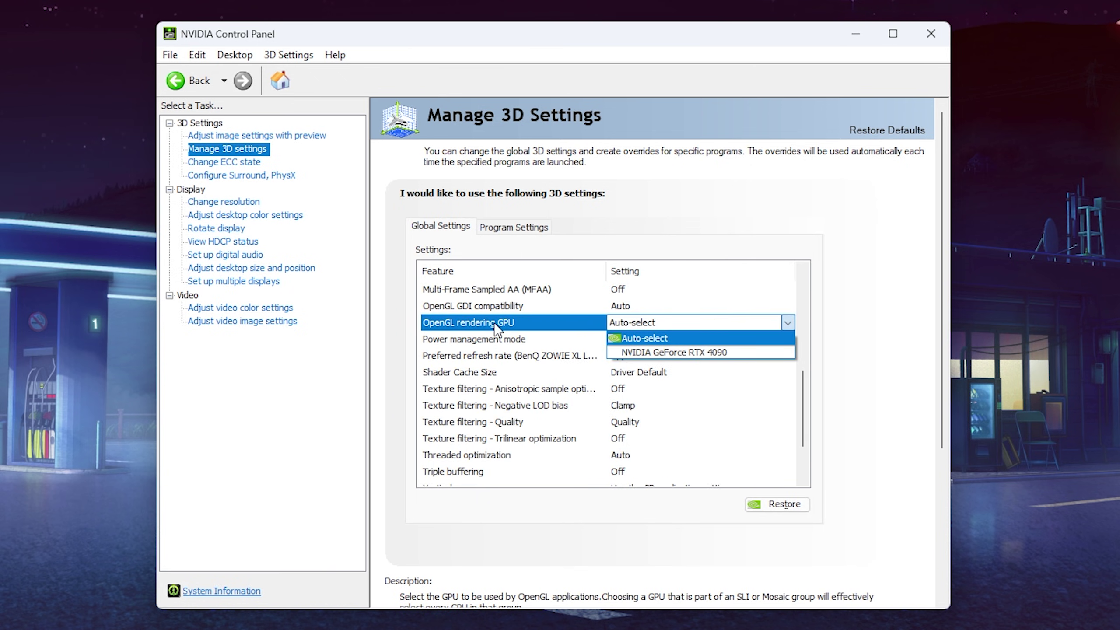
click(629, 337)
- Set Power management mode to Prefer maximum performance in the global 3D settings
click(629, 339)
click(629, 338)
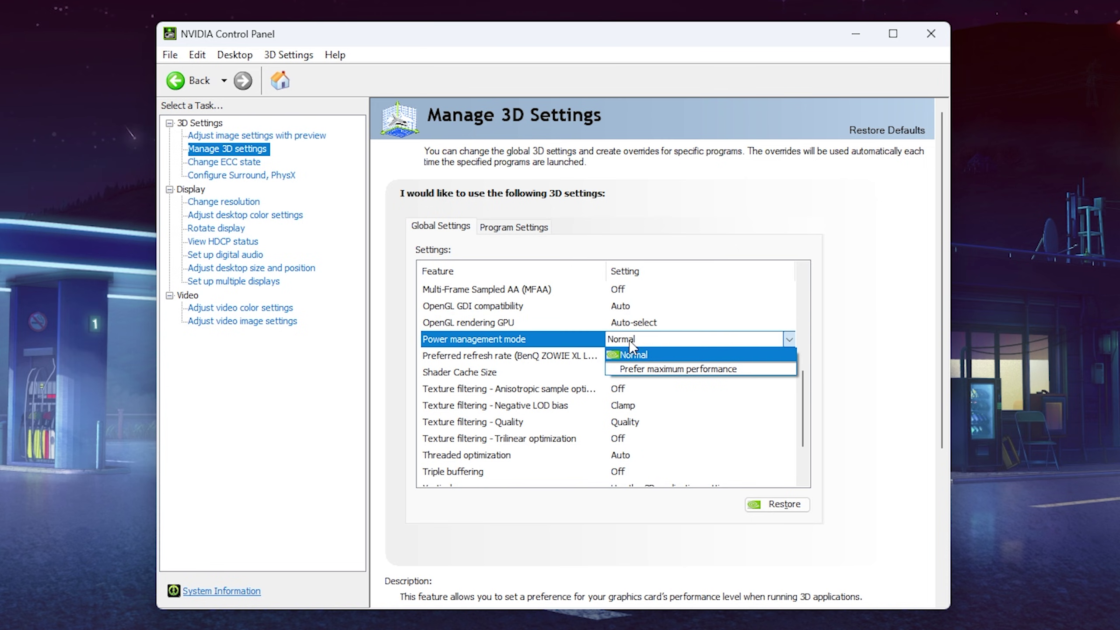
click(632, 369)
- Set the Preferred refresh rate for the BenQ ZOWIE XL monitor to Highest available
scroll(635, 388, up, 5)
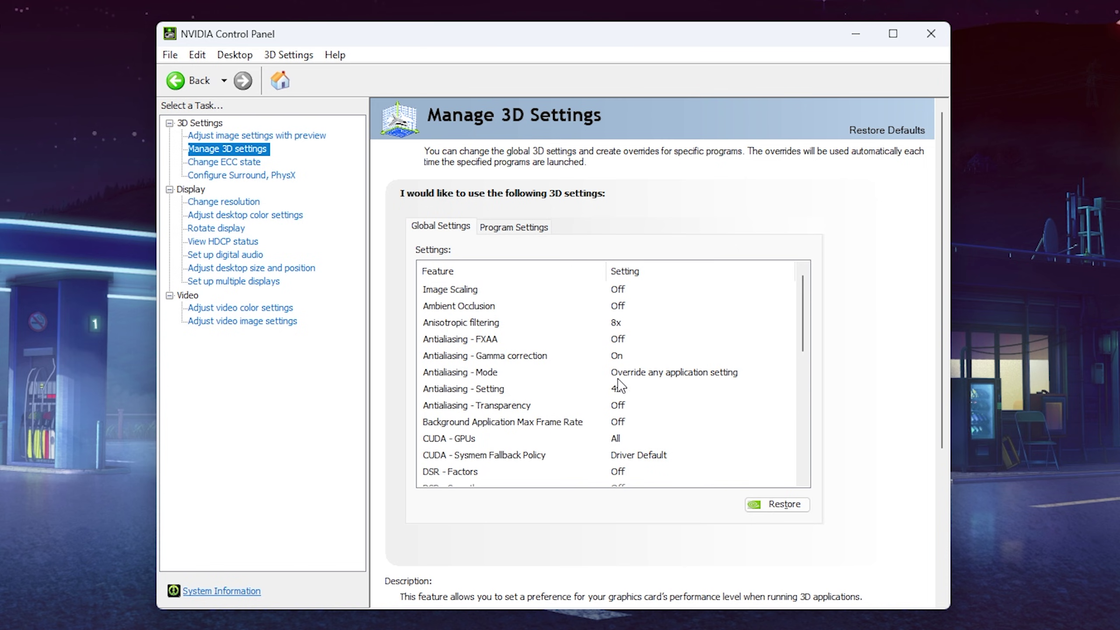
scroll(537, 370, down, 4)
scroll(498, 427, down, 1)
click(448, 338)
click(650, 339)
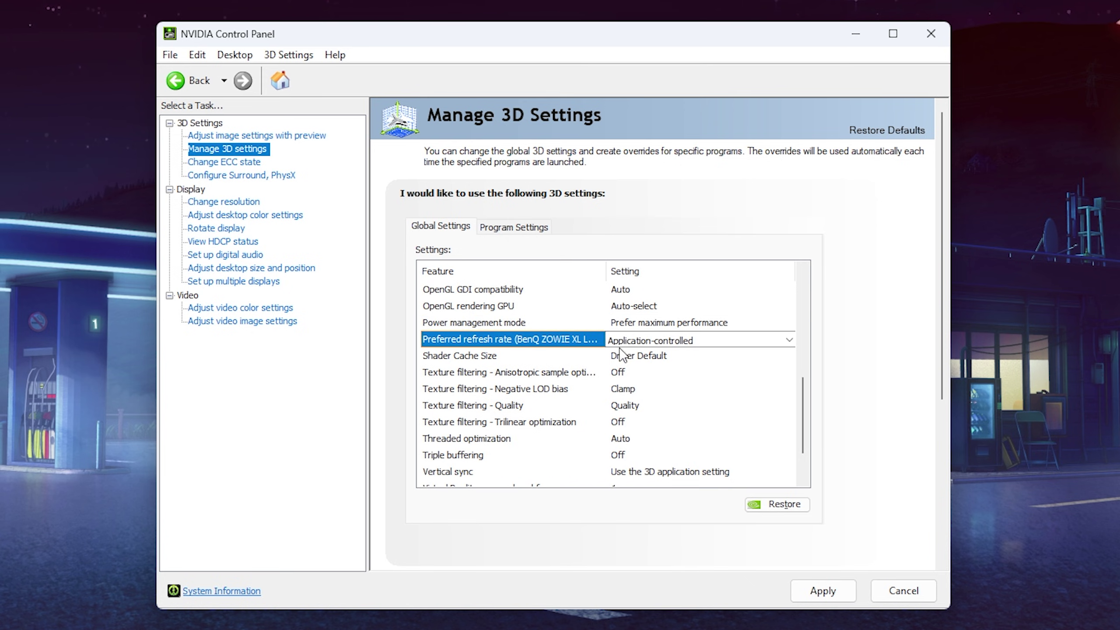
click(651, 339)
click(648, 356)
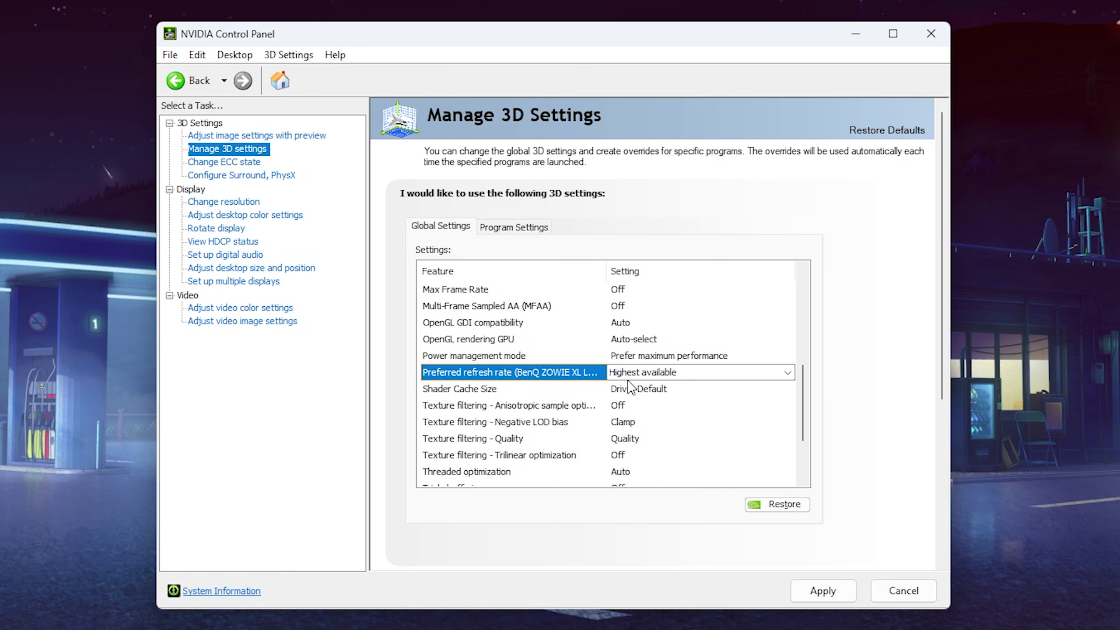
- Set Shader Cache Size to 10 GB in the global 3D settings
click(556, 389)
click(632, 390)
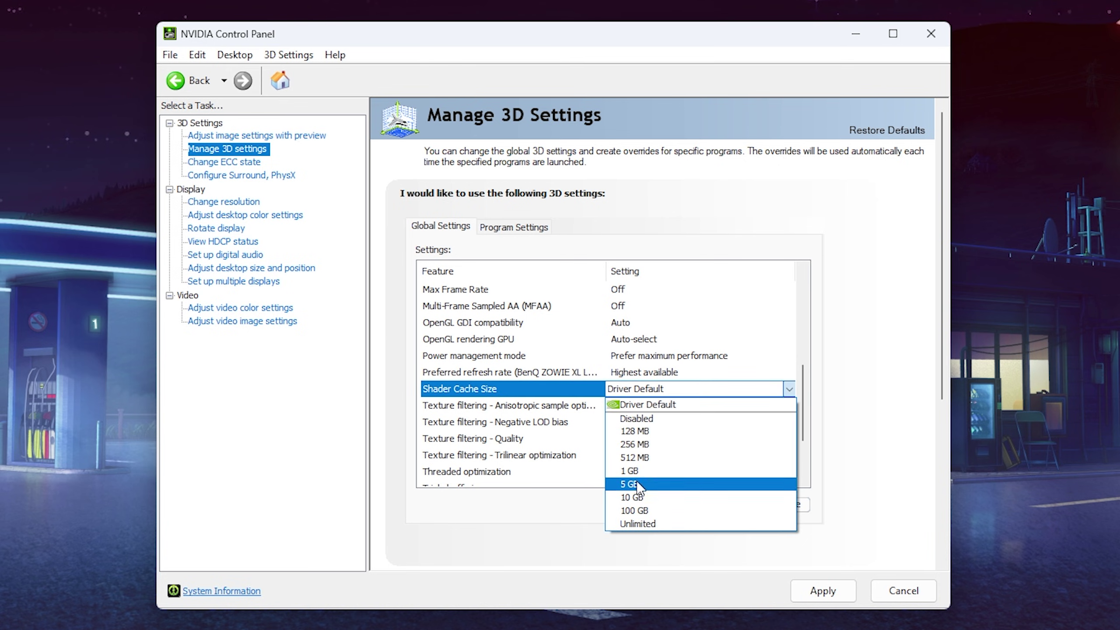
click(635, 497)
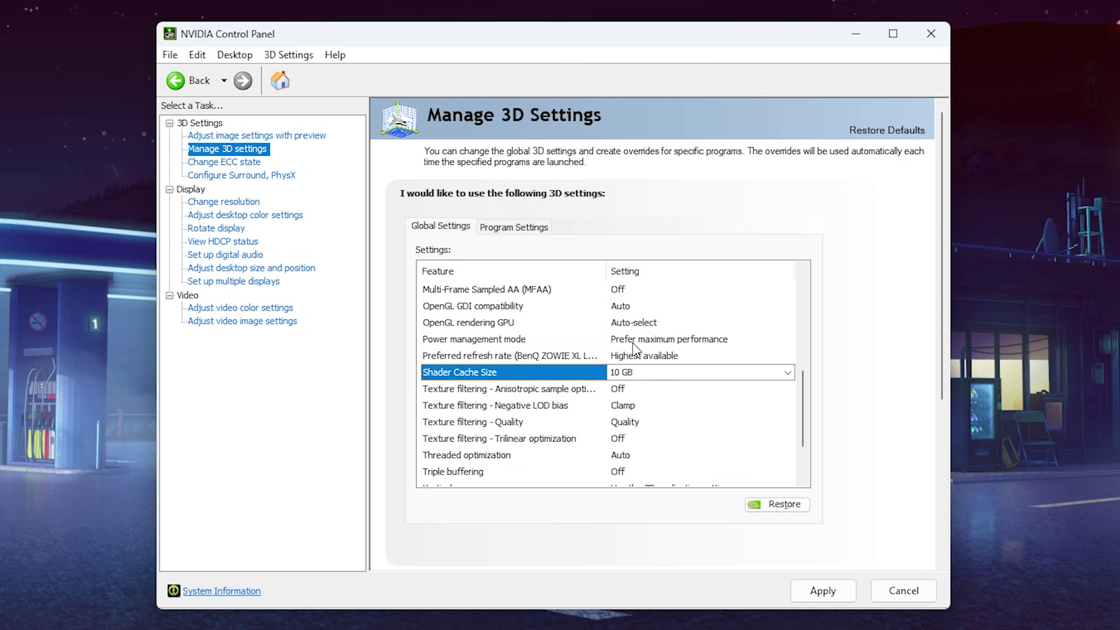
- Turn the Texture filtering - Anisotropic sample optimization setting On
click(487, 389)
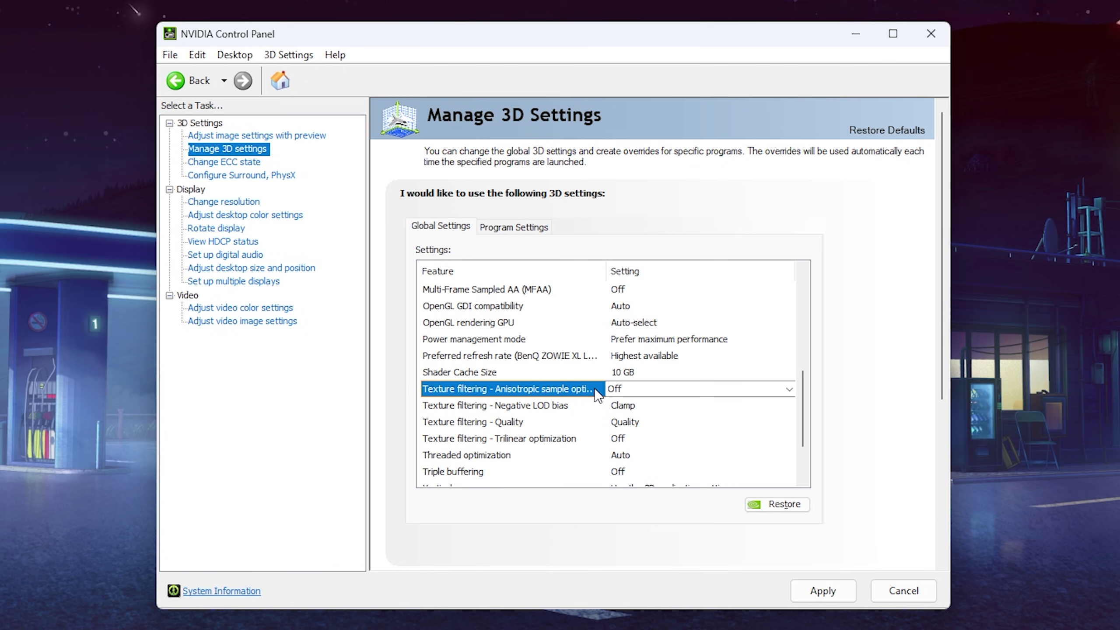
click(660, 388)
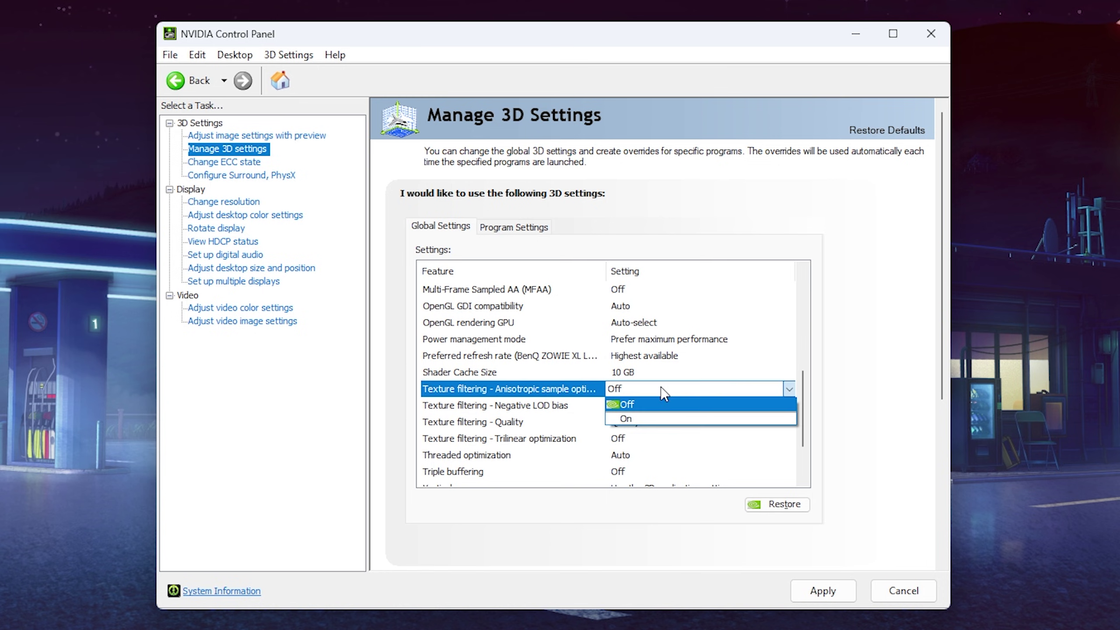
click(635, 419)
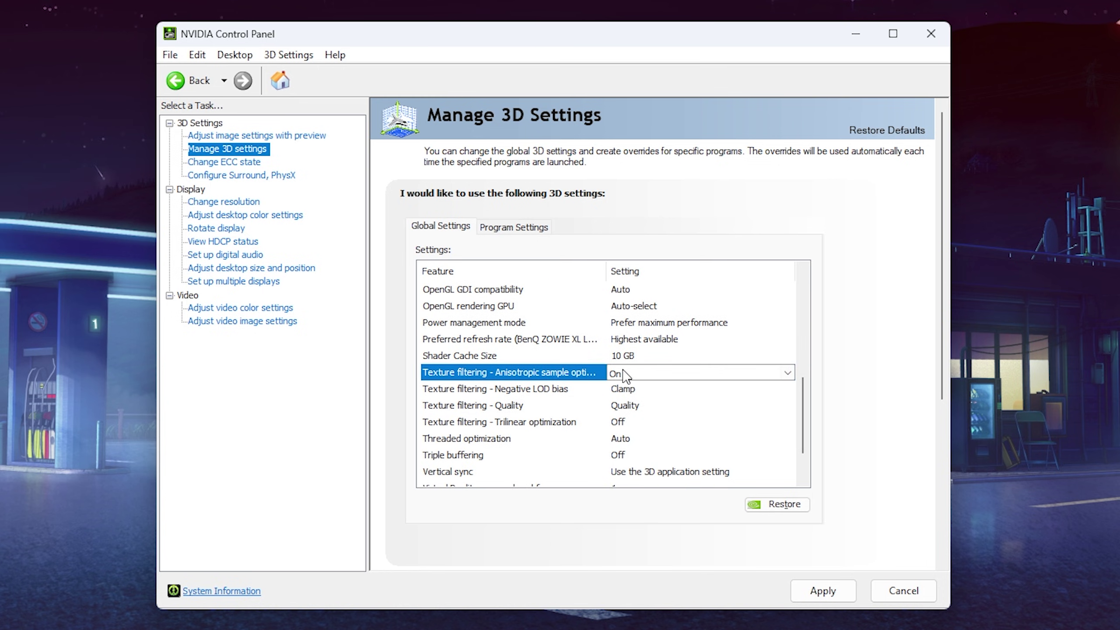
- Review the options for Texture filtering - Negative LOD bias and select Clamp
click(543, 387)
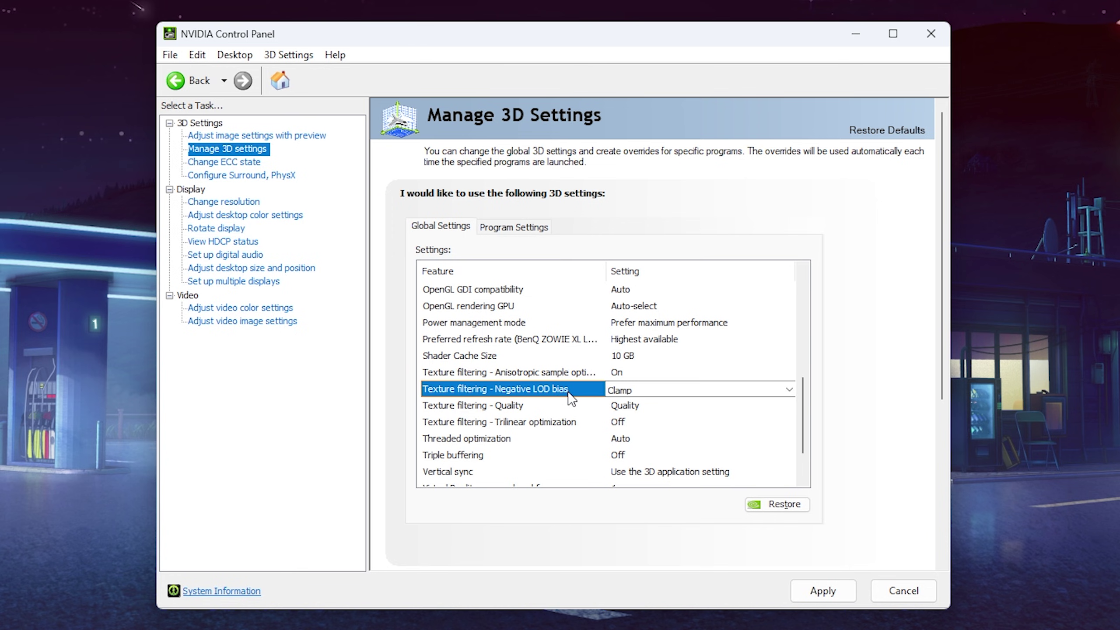
click(631, 390)
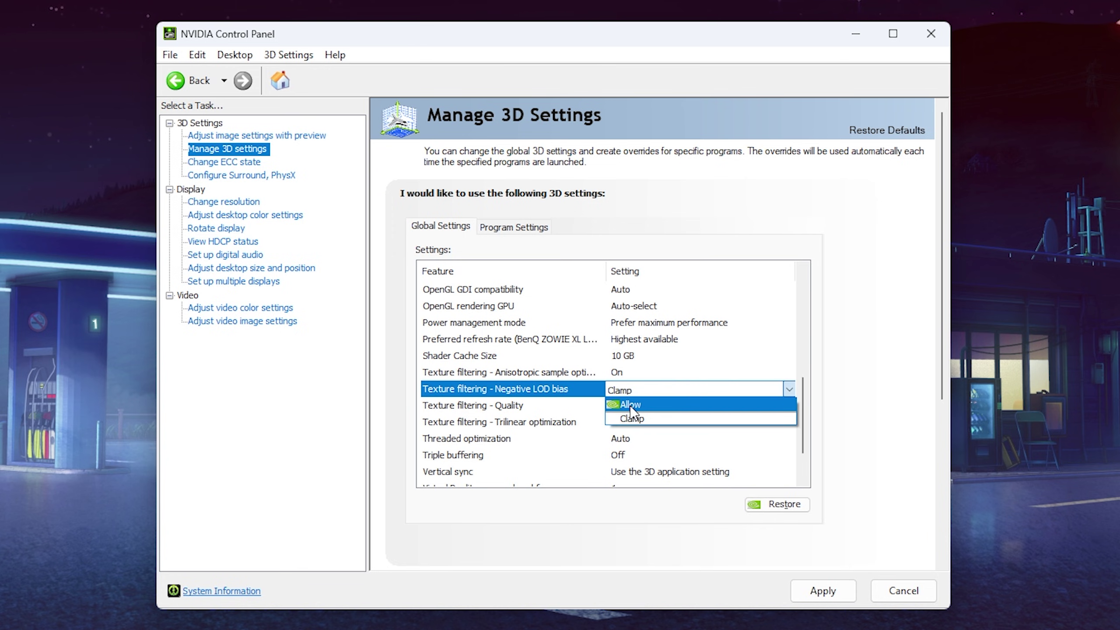
click(566, 396)
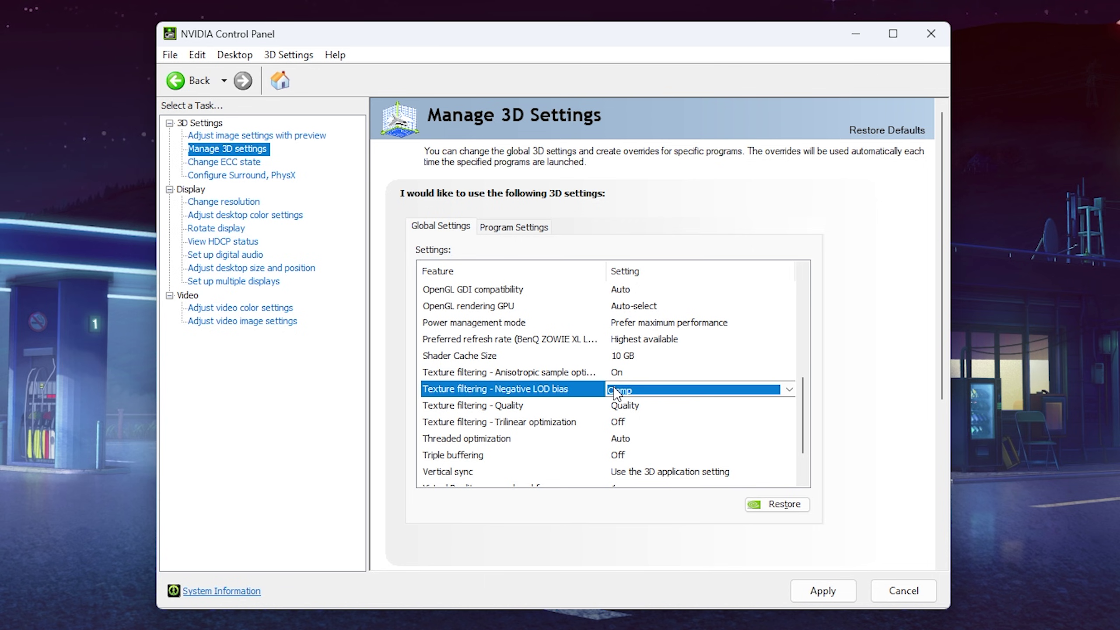
click(639, 390)
click(628, 415)
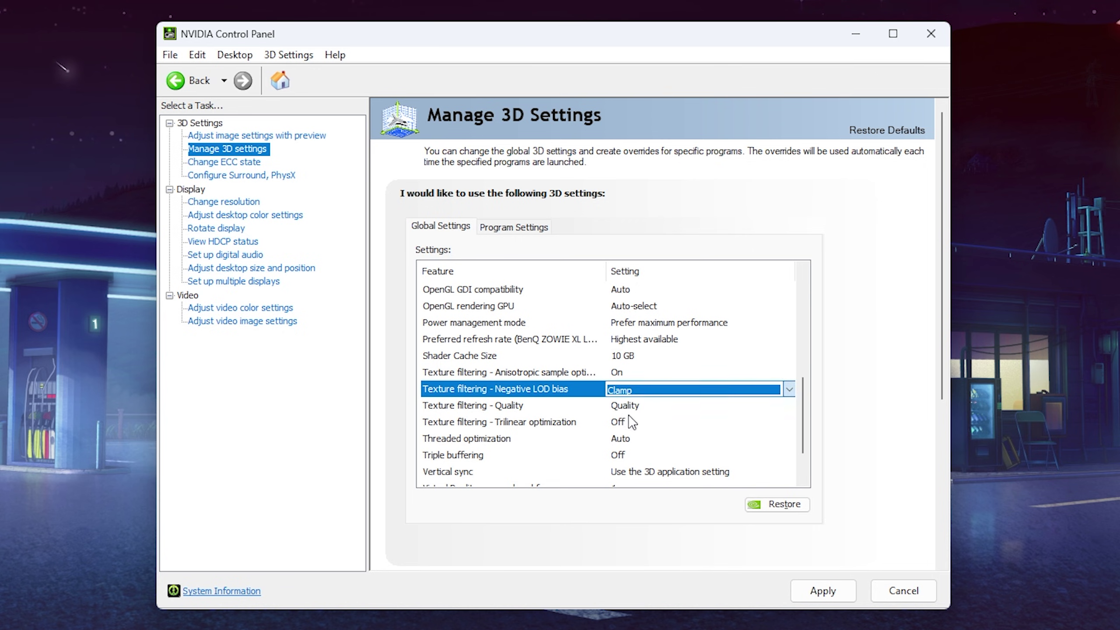
- Set Texture filtering - Quality to High performance in the global 3D settings
click(581, 403)
click(626, 408)
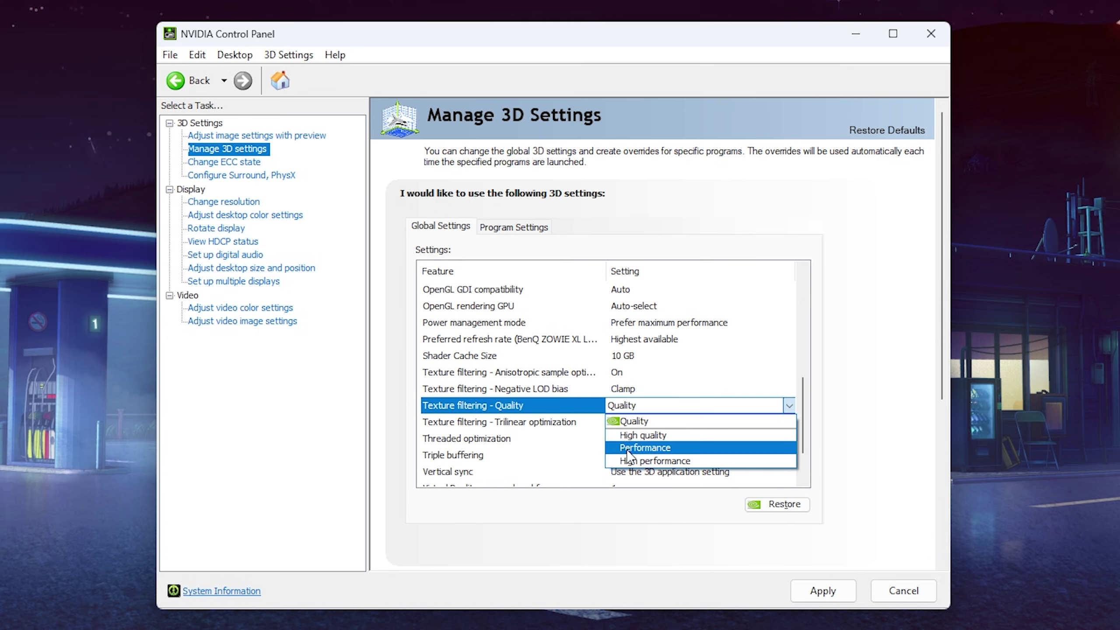
click(638, 461)
- Compare the Texture filtering settings for Trilinear optimization and Anisotropic sample optimization
scroll(547, 419, down, 6)
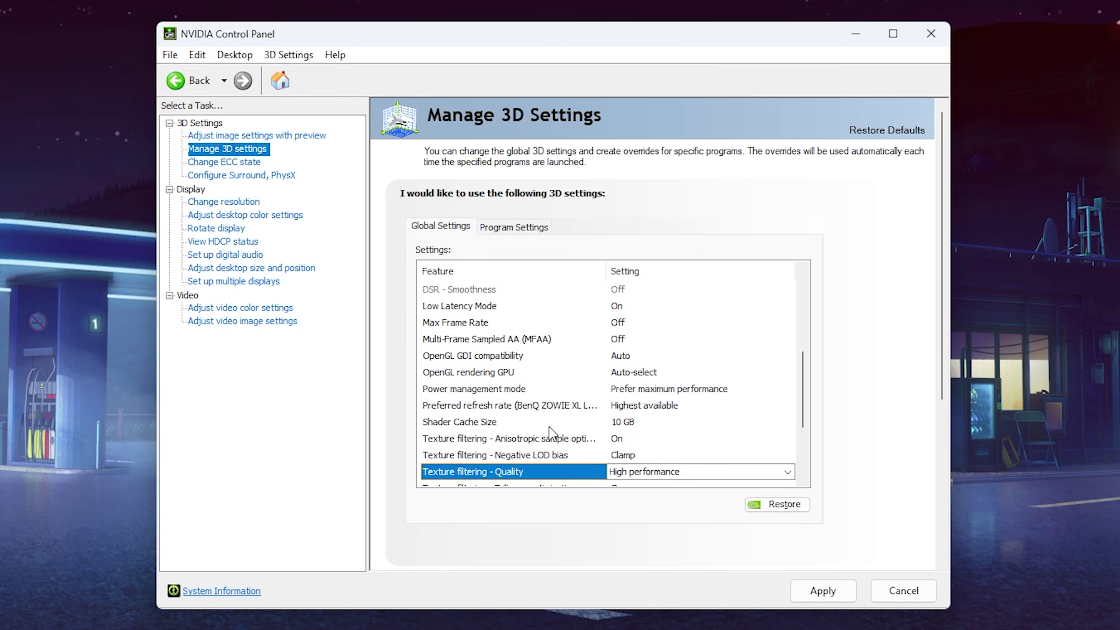
click(569, 372)
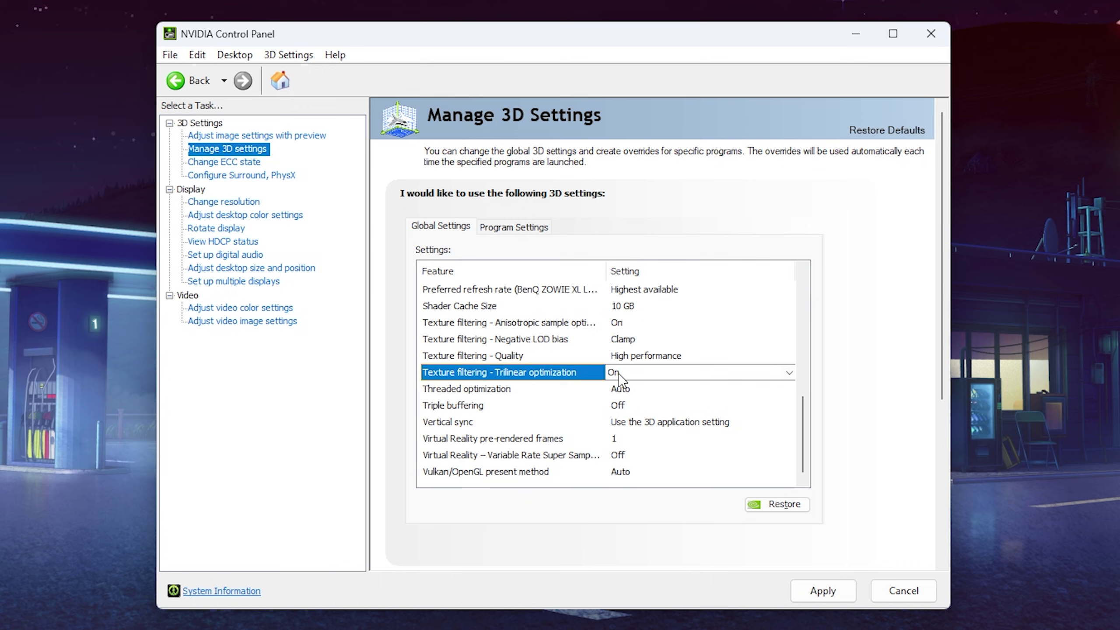
click(514, 324)
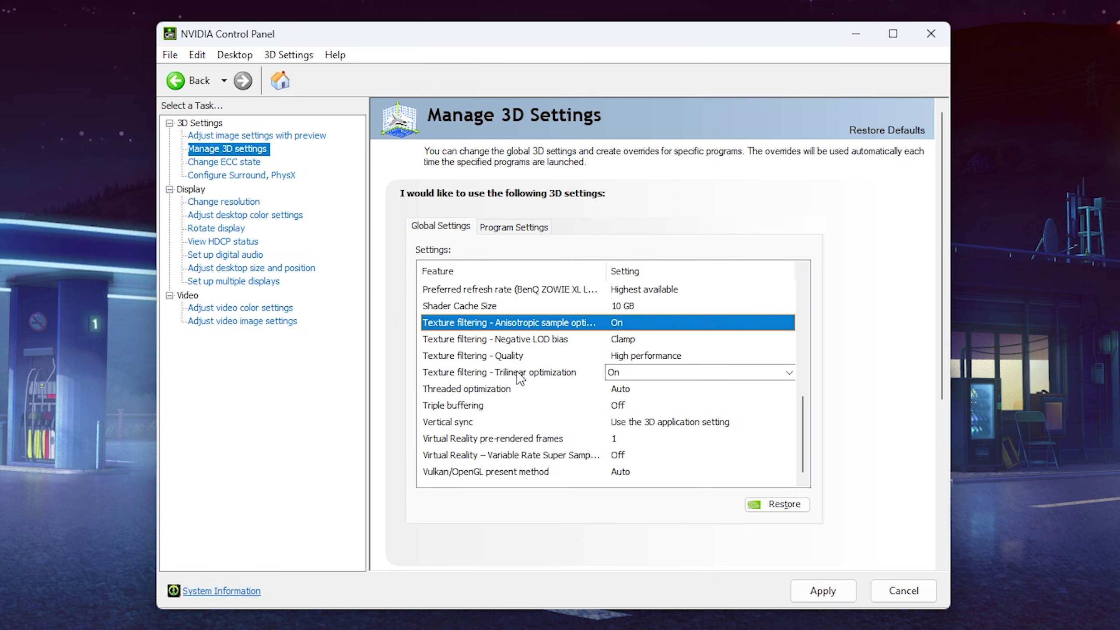
click(573, 372)
click(537, 322)
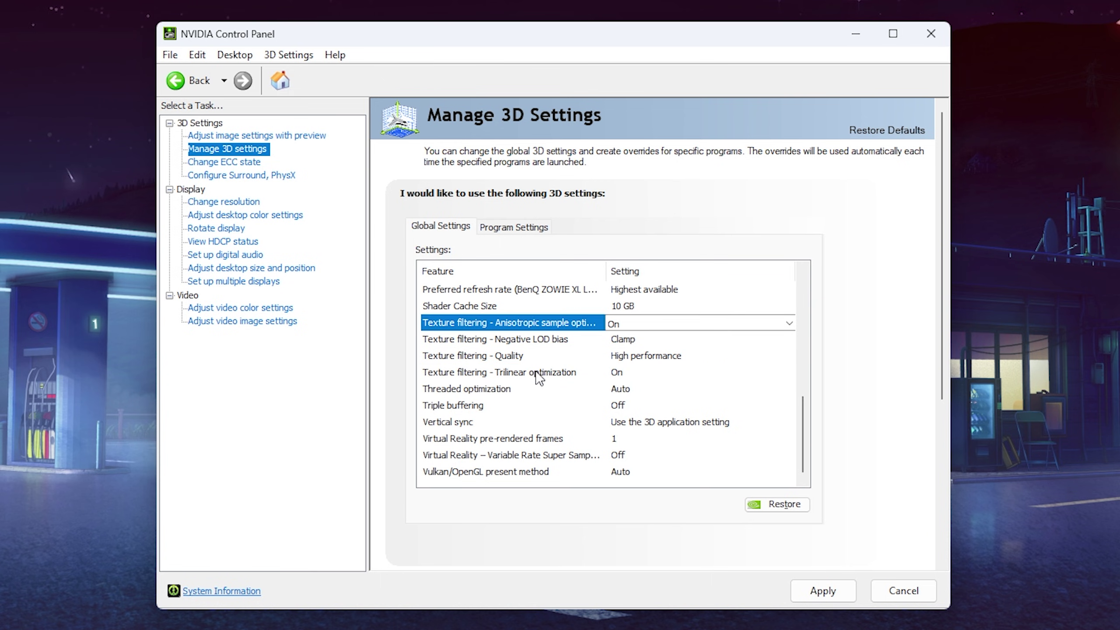
click(577, 372)
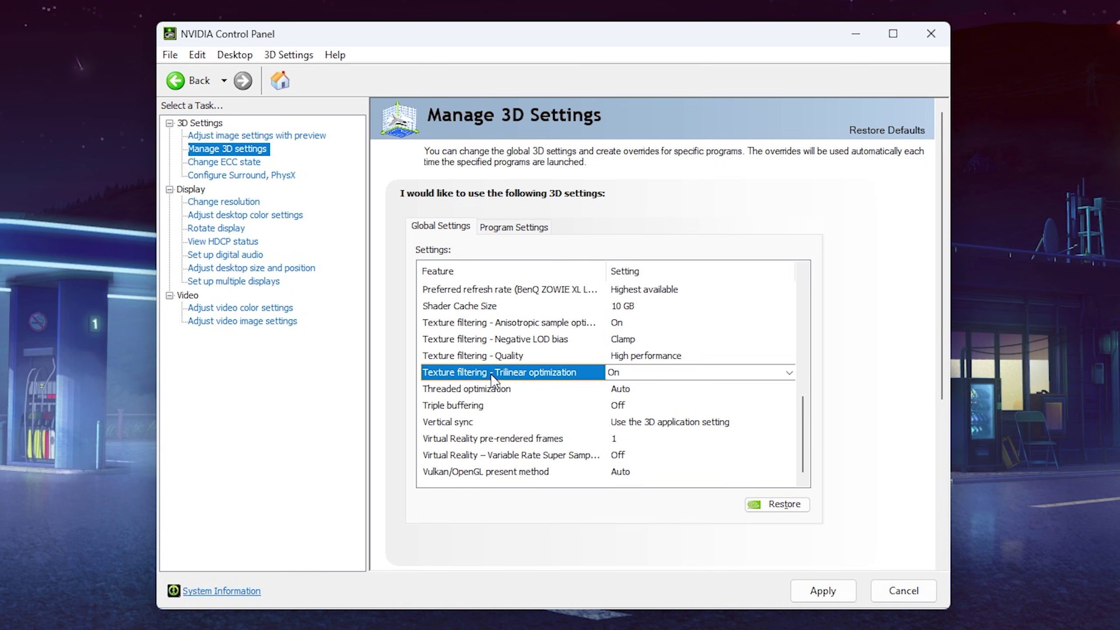
- Review the Threaded optimization options, keep Auto, and check the Triple buffering setting
key(Down)
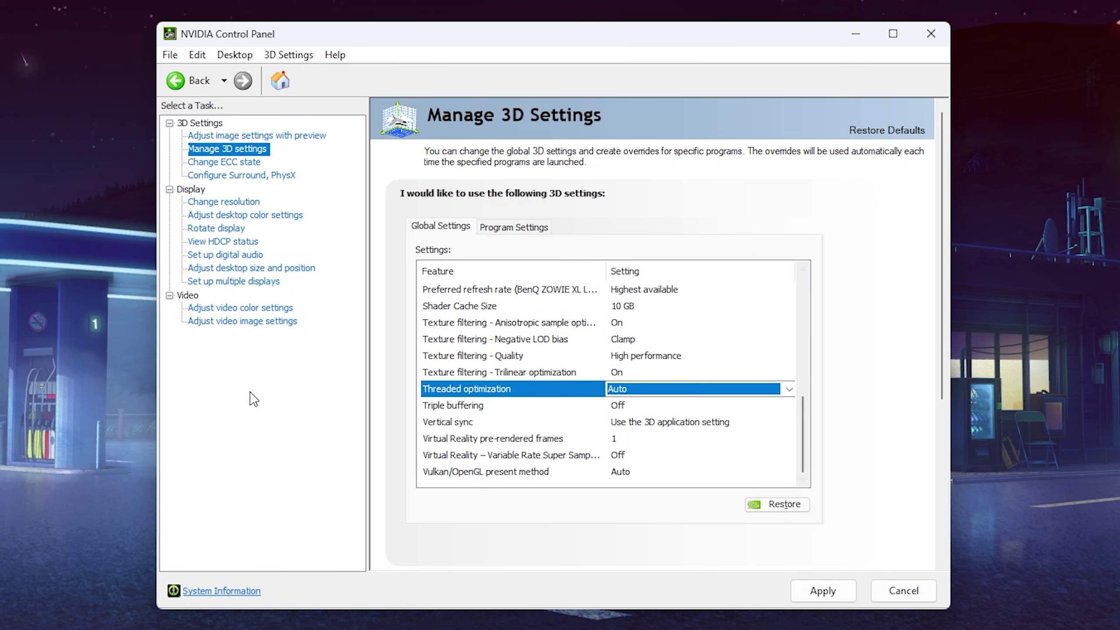
click(629, 389)
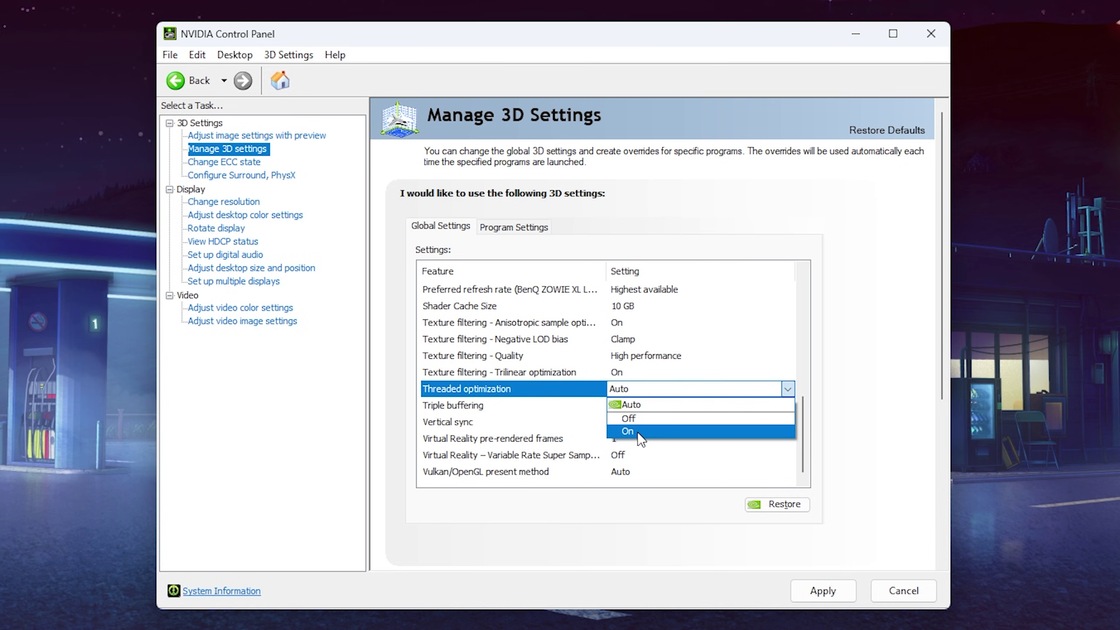
click(535, 394)
click(523, 408)
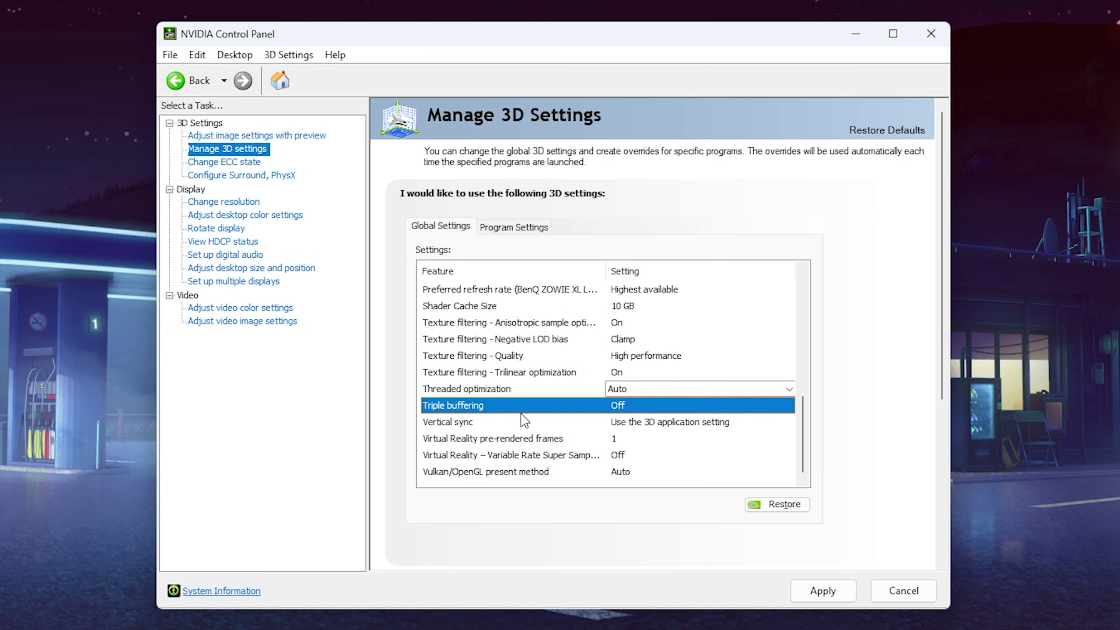
- Set Vertical sync to Off in the global 3D settings, check Virtual Reality pre-rendered frames and apply the changes
click(507, 423)
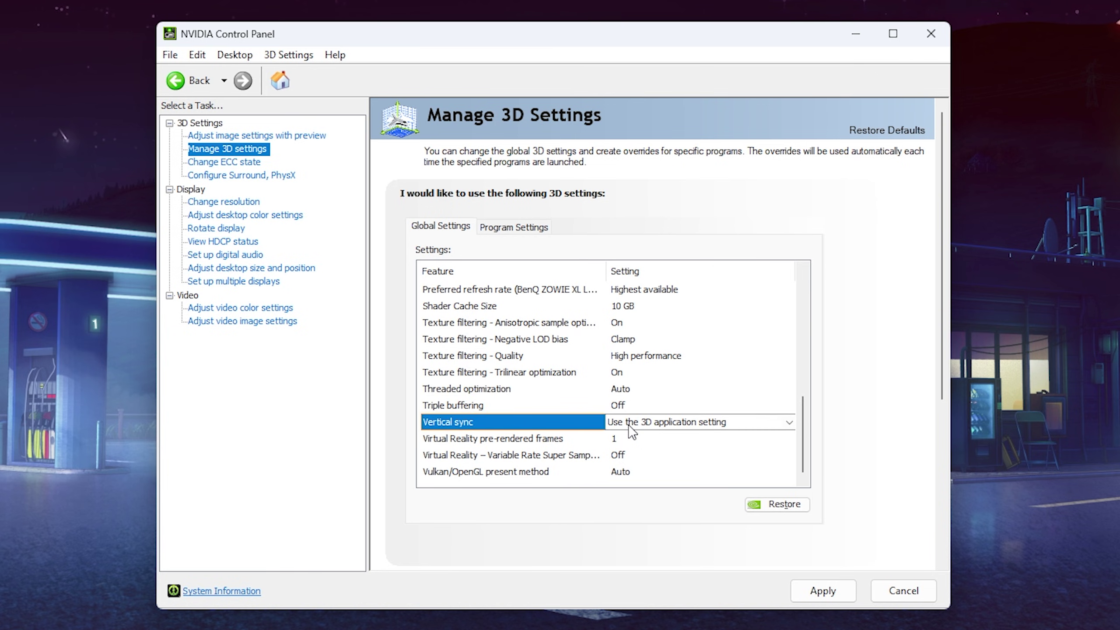
click(628, 424)
click(624, 450)
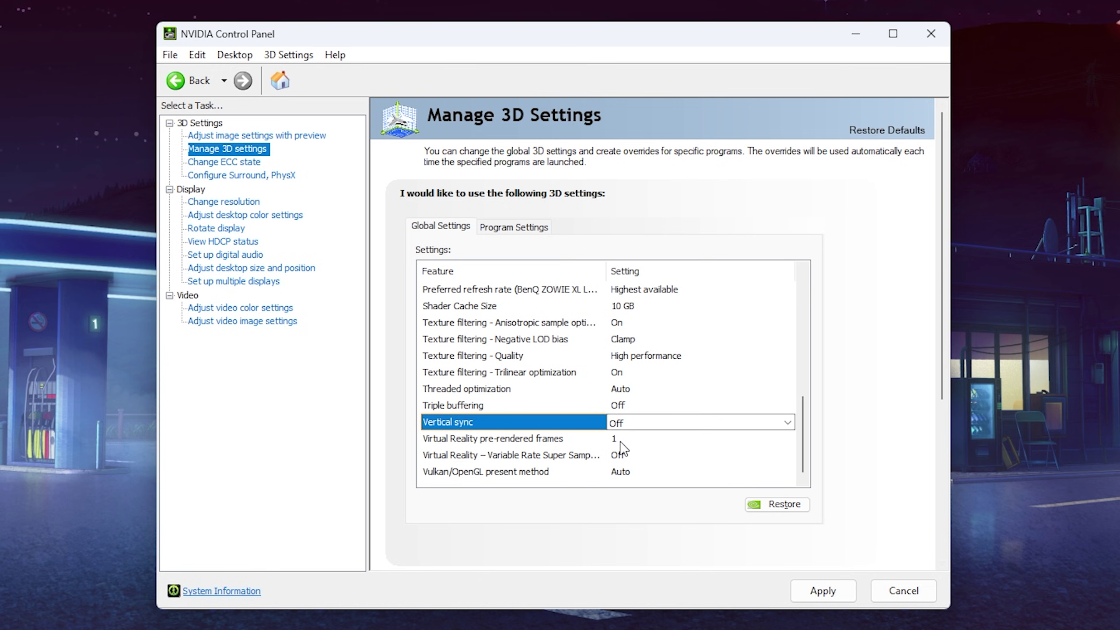
key(Down)
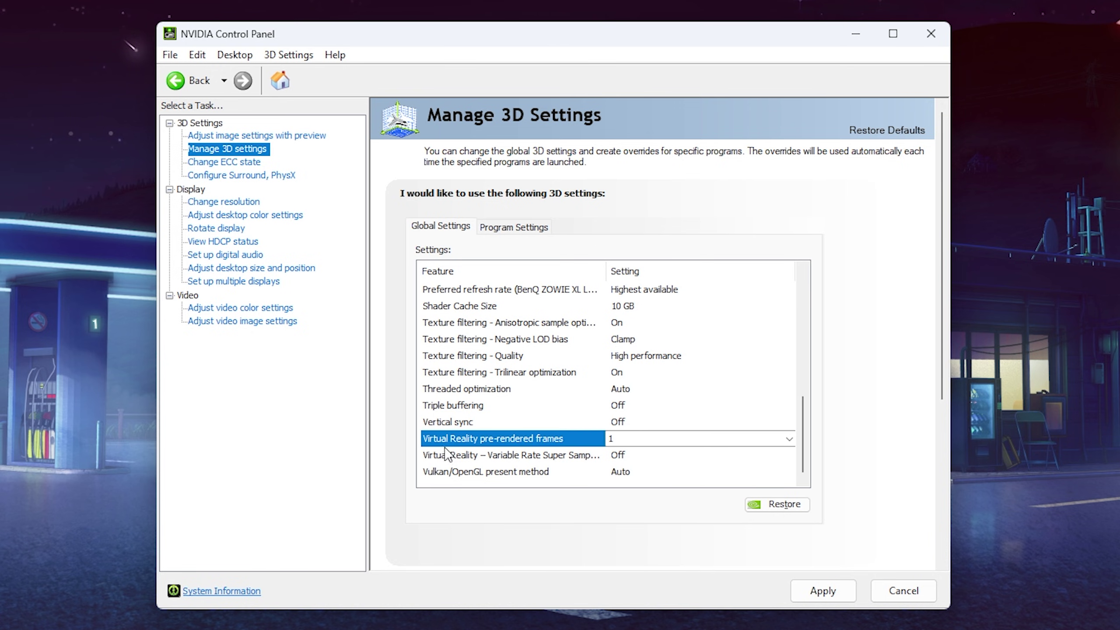
key(Down)
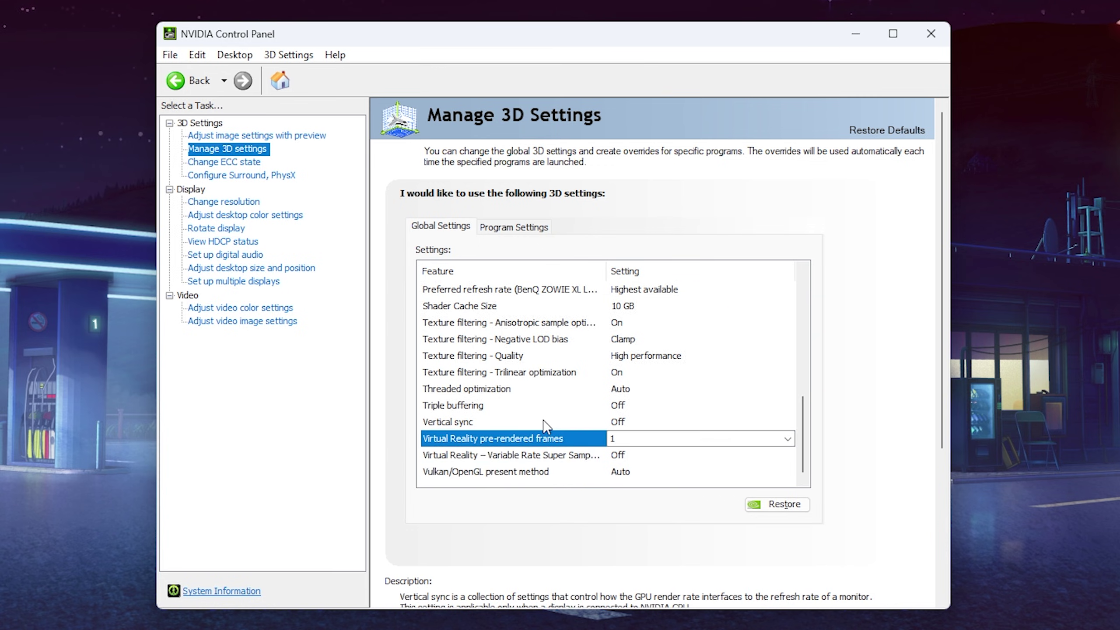
- Check the ECC state of the GPU and select NVIDIA GeForce RTX 4090 as the PhysX processor
click(238, 162)
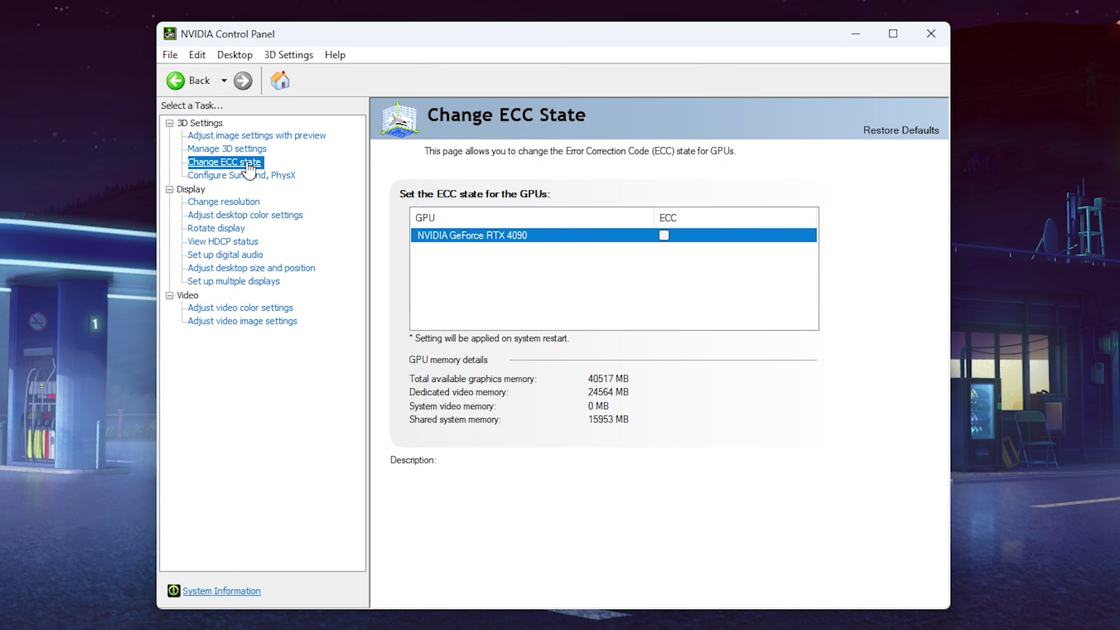
mouse_move(598, 228)
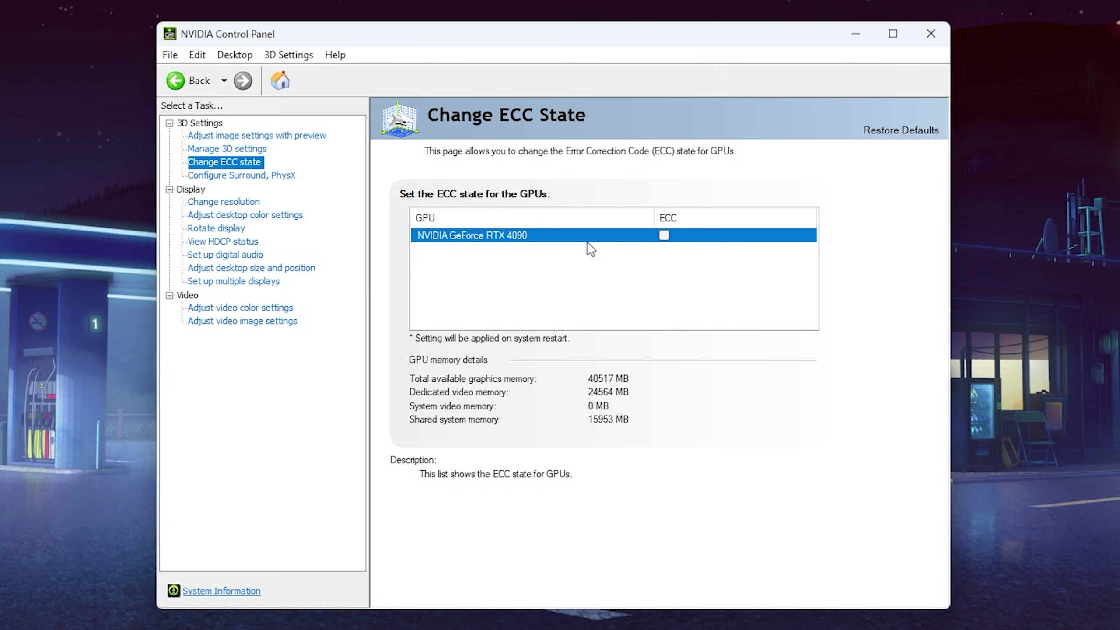
click(225, 175)
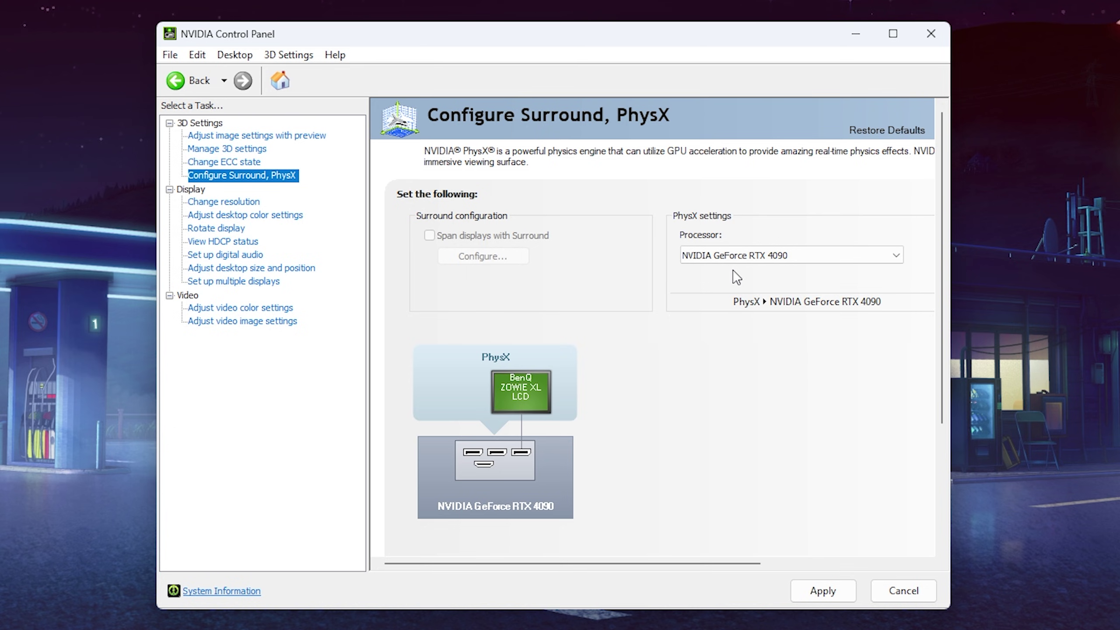
click(728, 256)
click(727, 283)
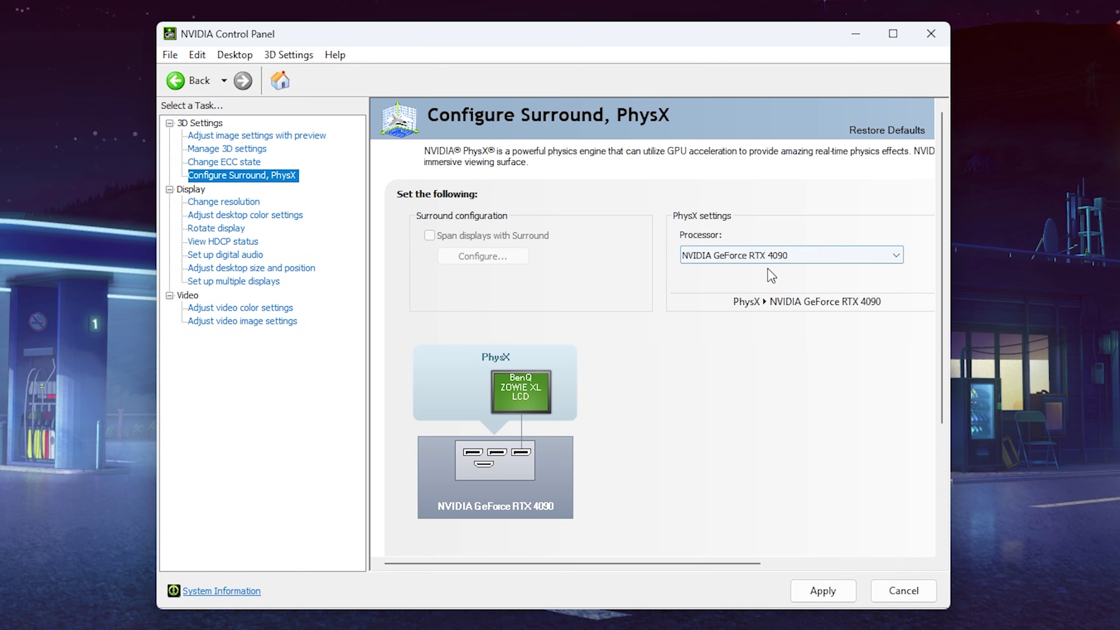
- Select the 360Hz refresh rate for the 1920 × 1080 PC resolution of the BenQ display
click(224, 201)
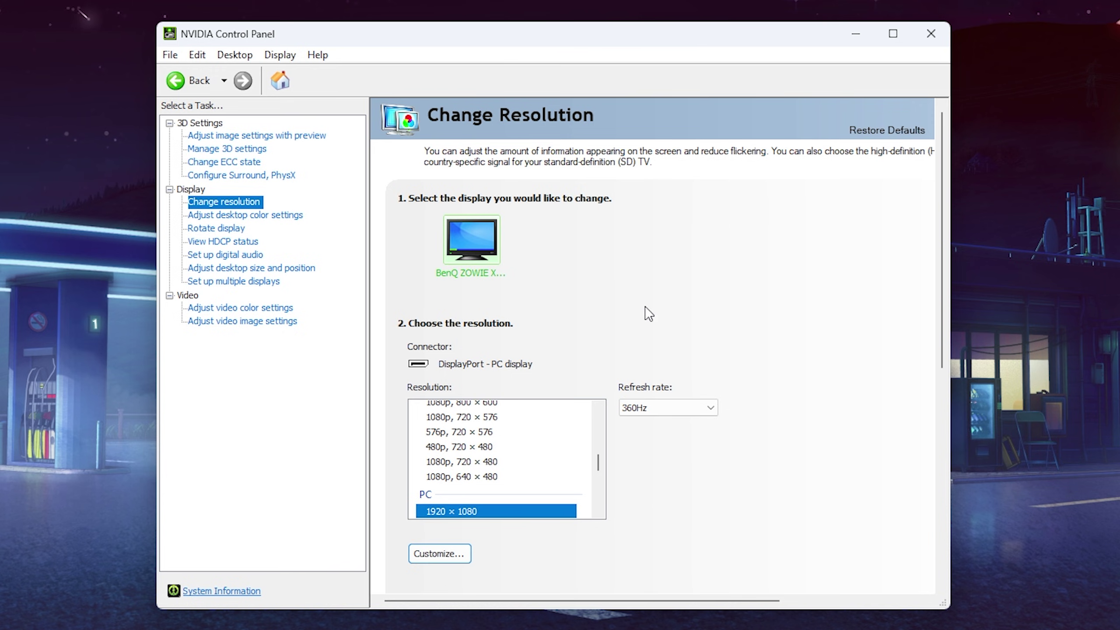
scroll(474, 489, down, 1)
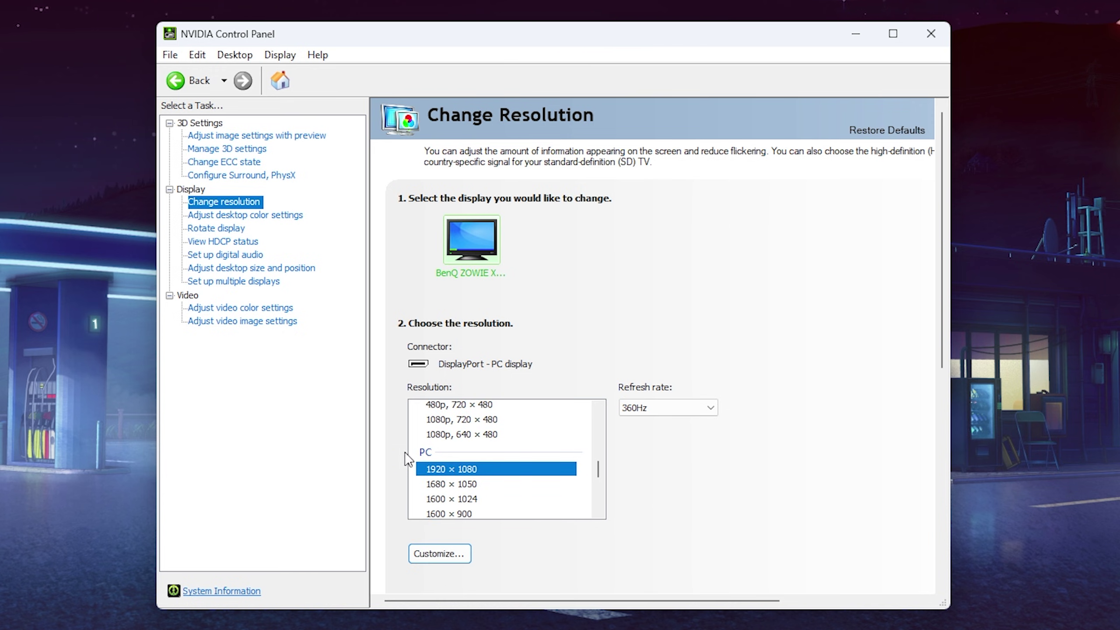
click(635, 409)
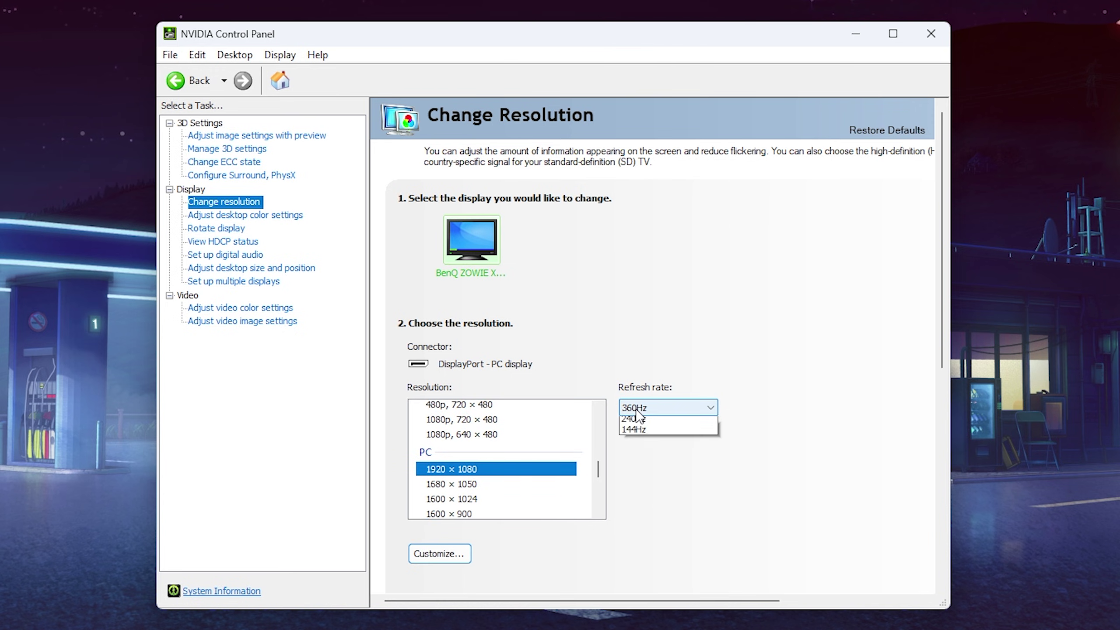
click(634, 422)
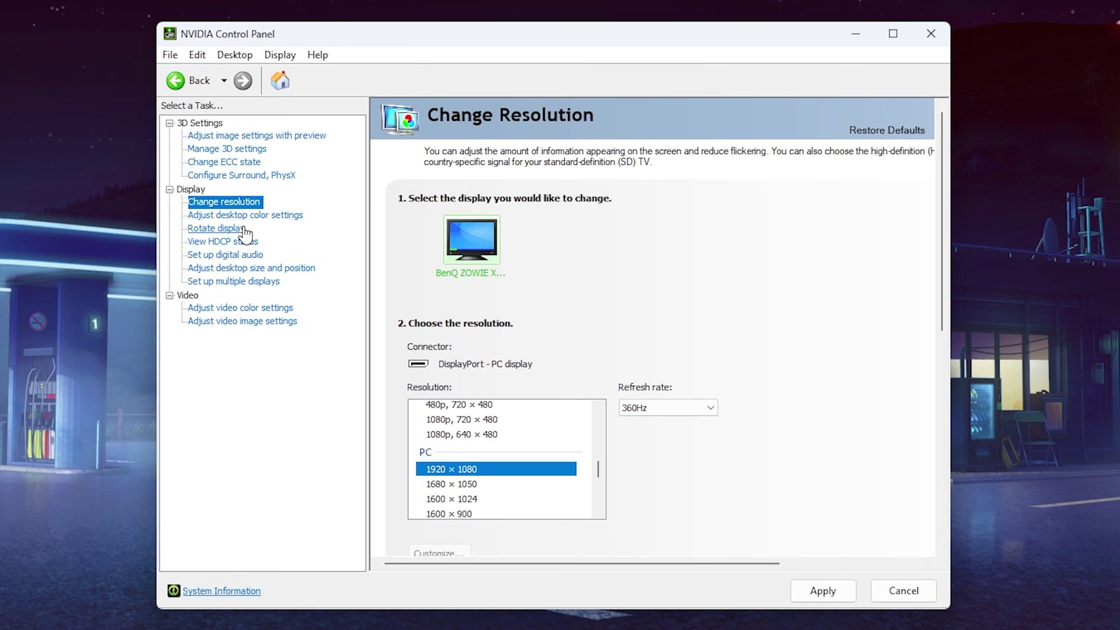
- Set the desktop scaling mode to No scaling for the BenQ display and apply it
click(255, 268)
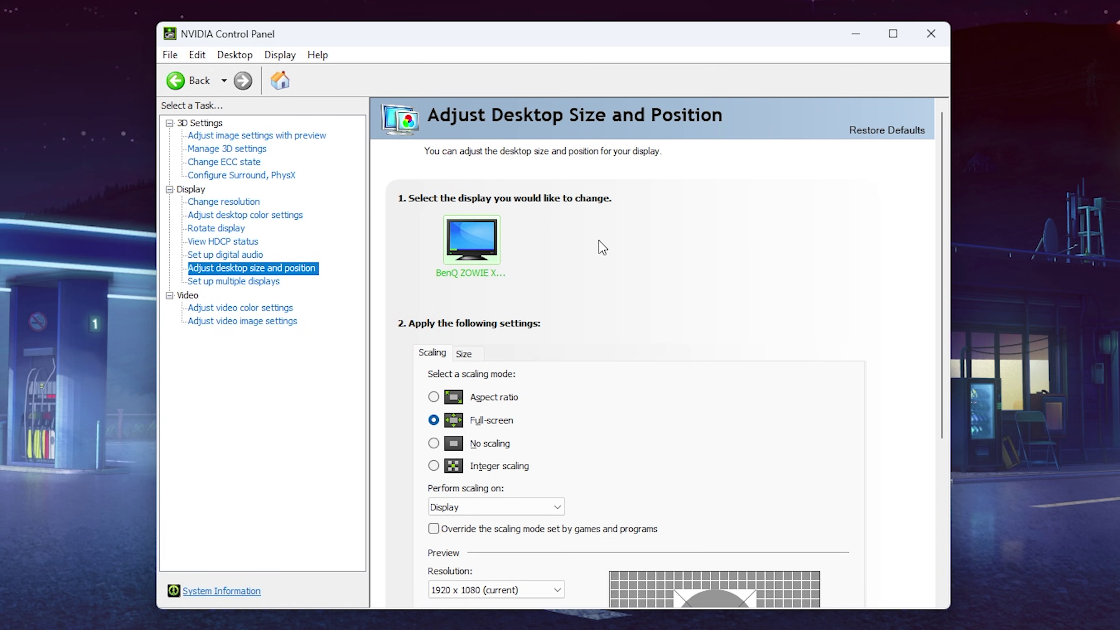
scroll(547, 349, down, 1)
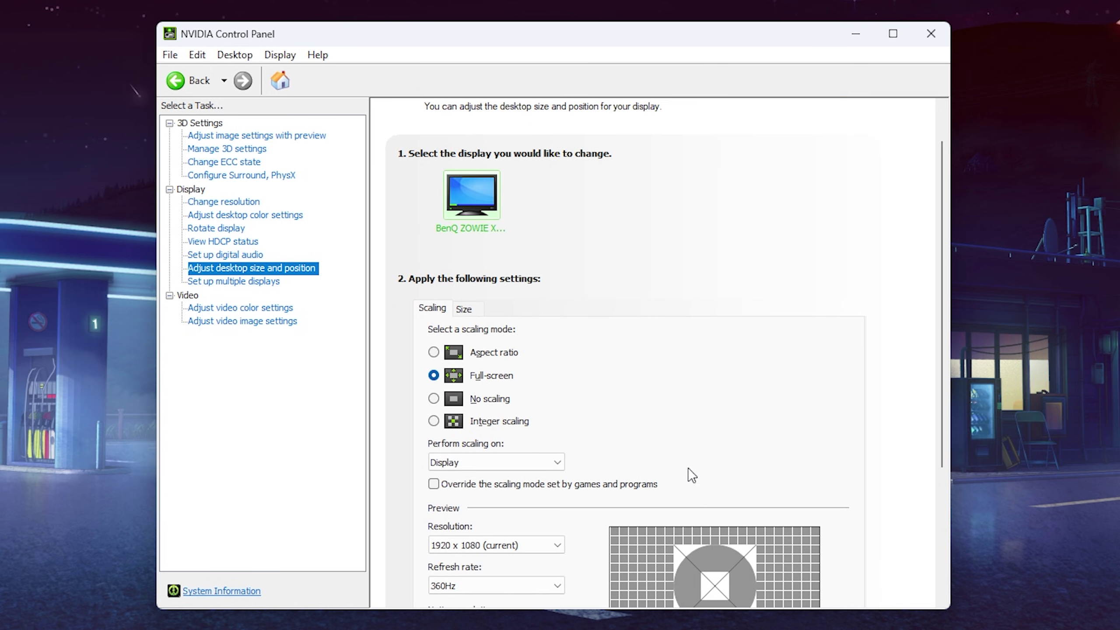
click(434, 399)
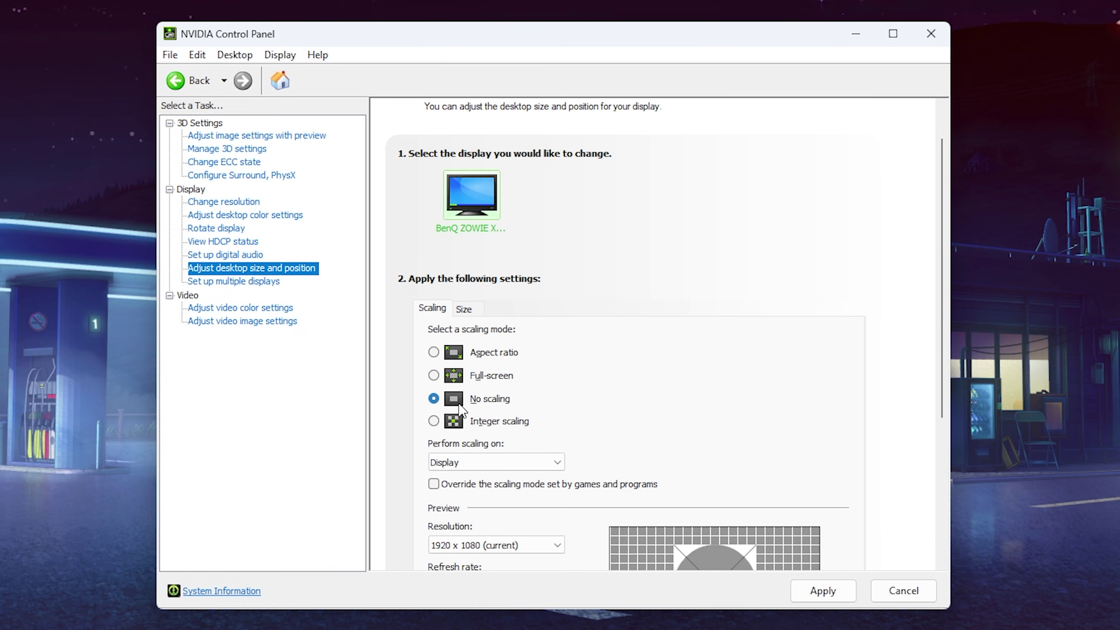
scroll(528, 410, down, 2)
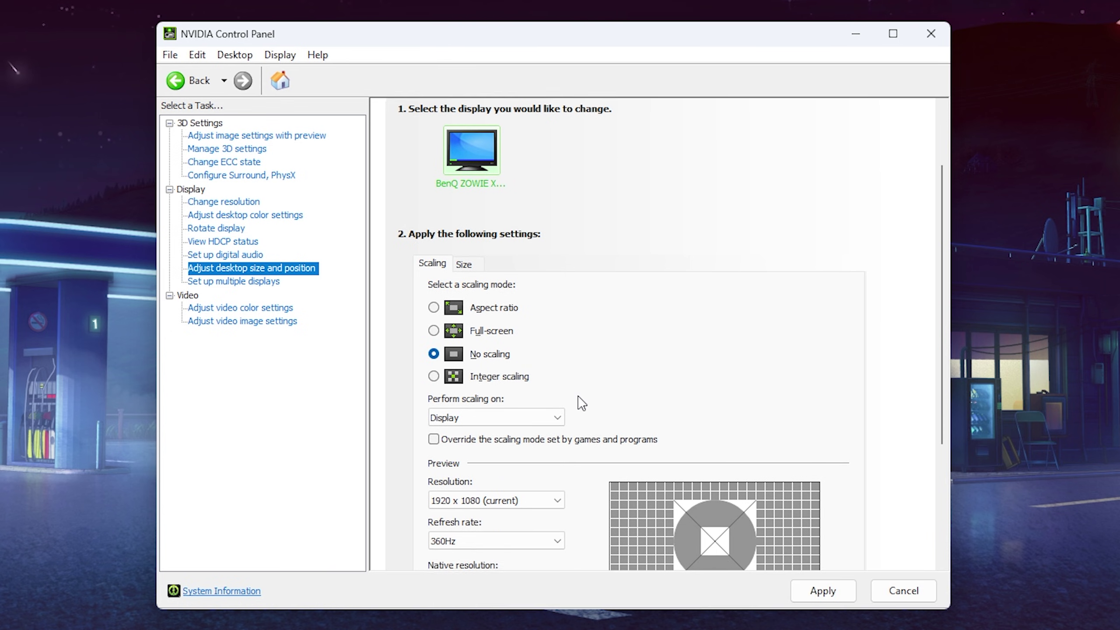
scroll(674, 357, down, 2)
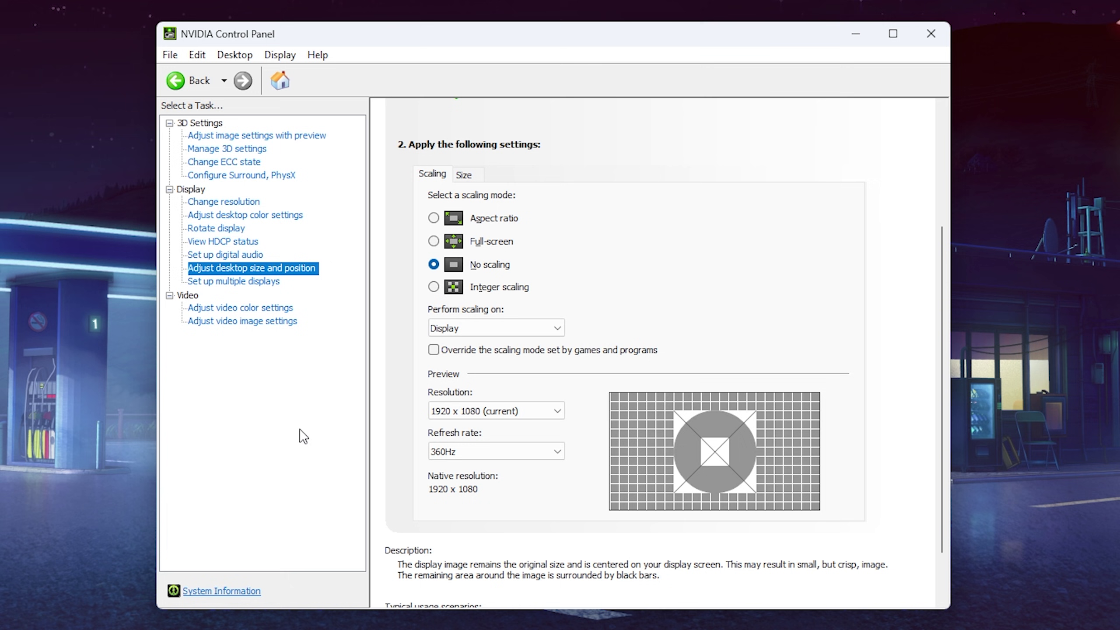